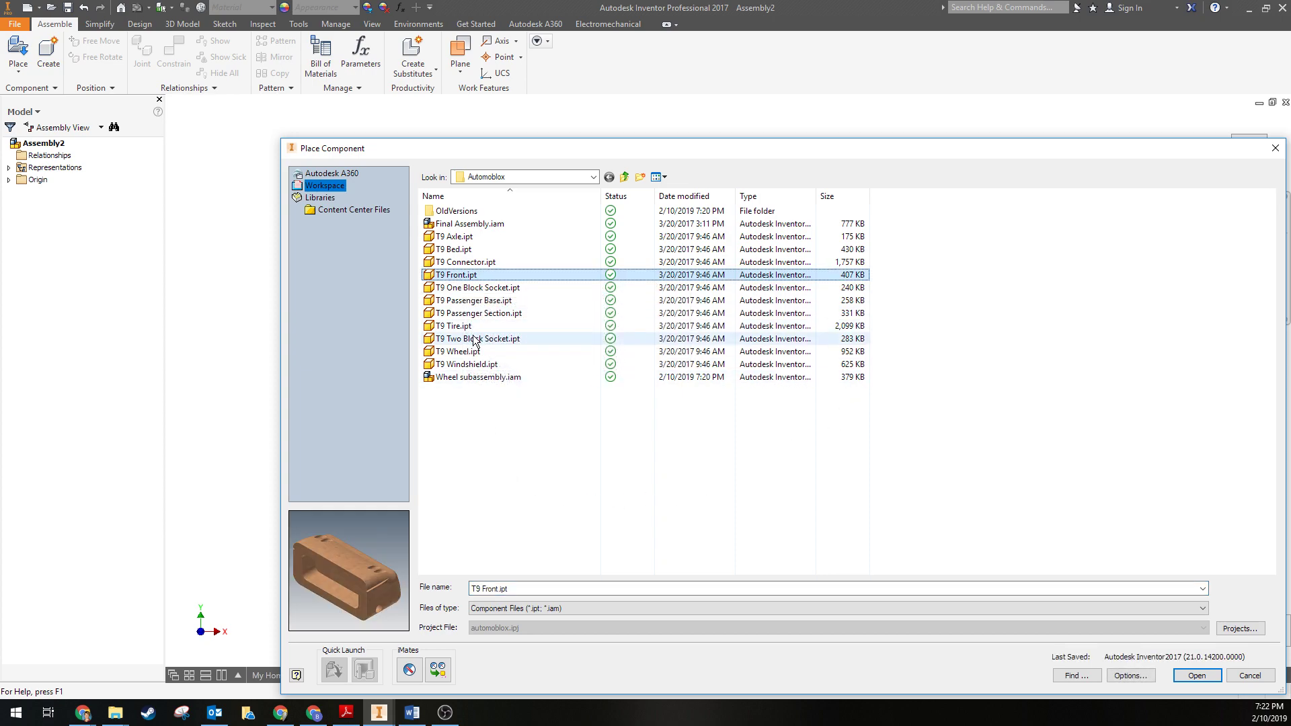
Step: Place one instance each of T9 Front.ipt, T9 Two Block Socket.ipt and Wheel subassembly.iam in the assembly
ctrl+click(478, 339)
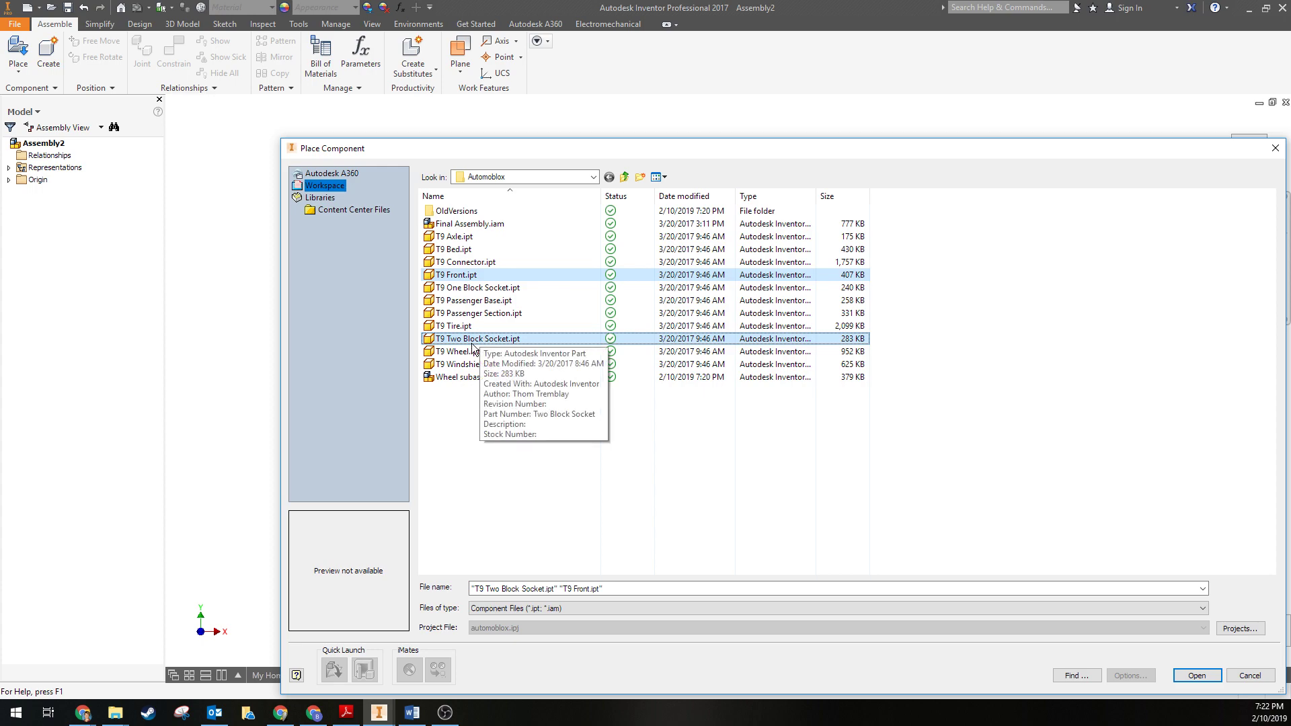
ctrl+click(457, 377)
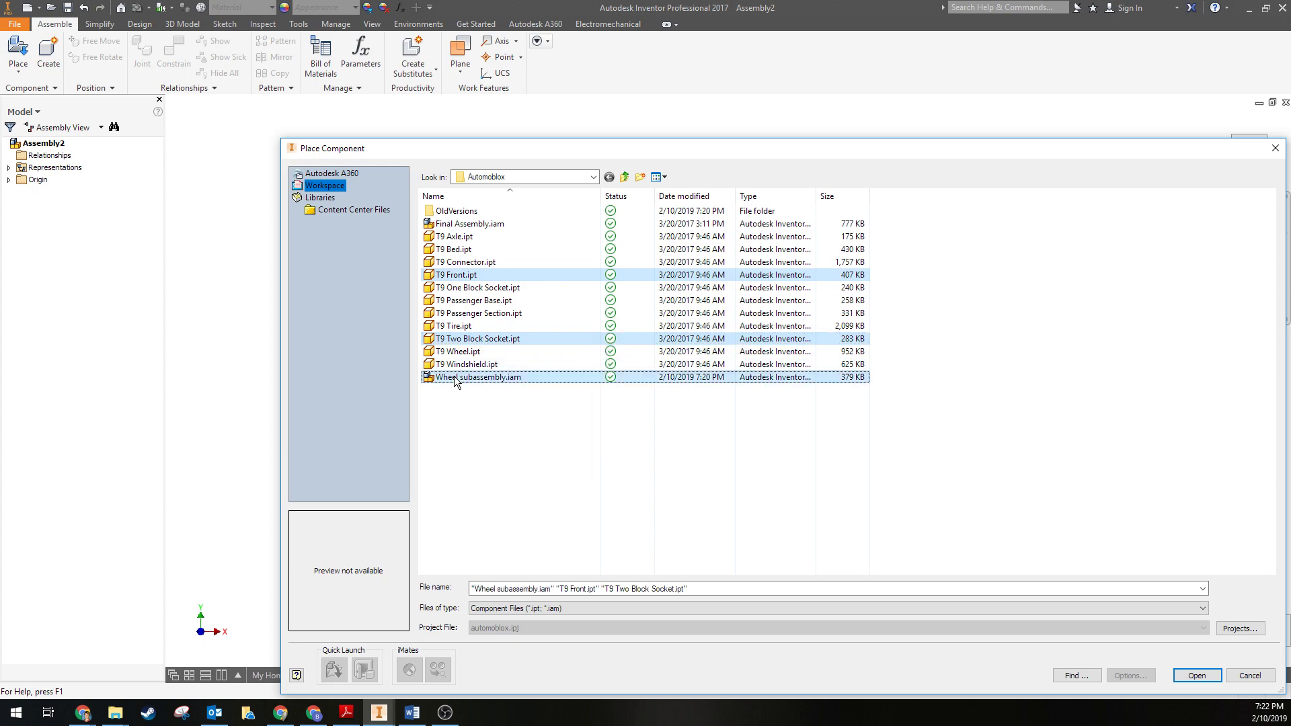
key(Return)
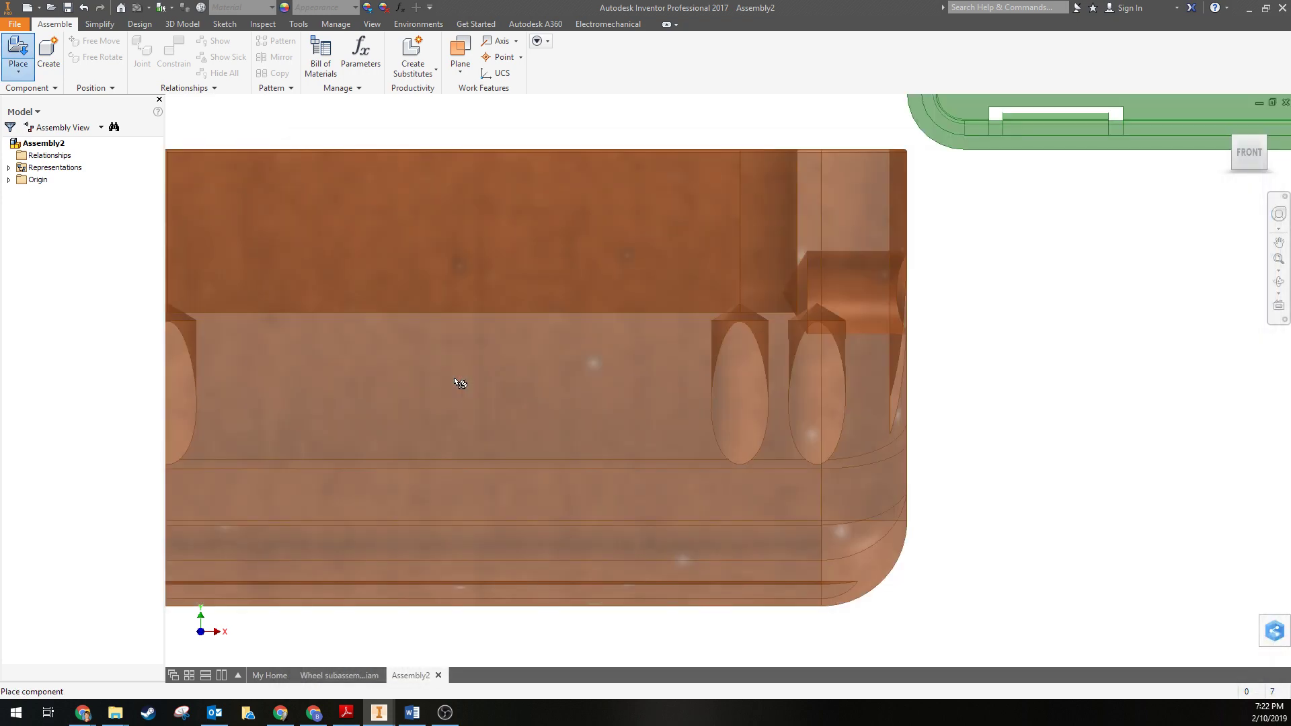
scroll(662, 465, up, 5)
middle_drag(543, 398, 534, 382)
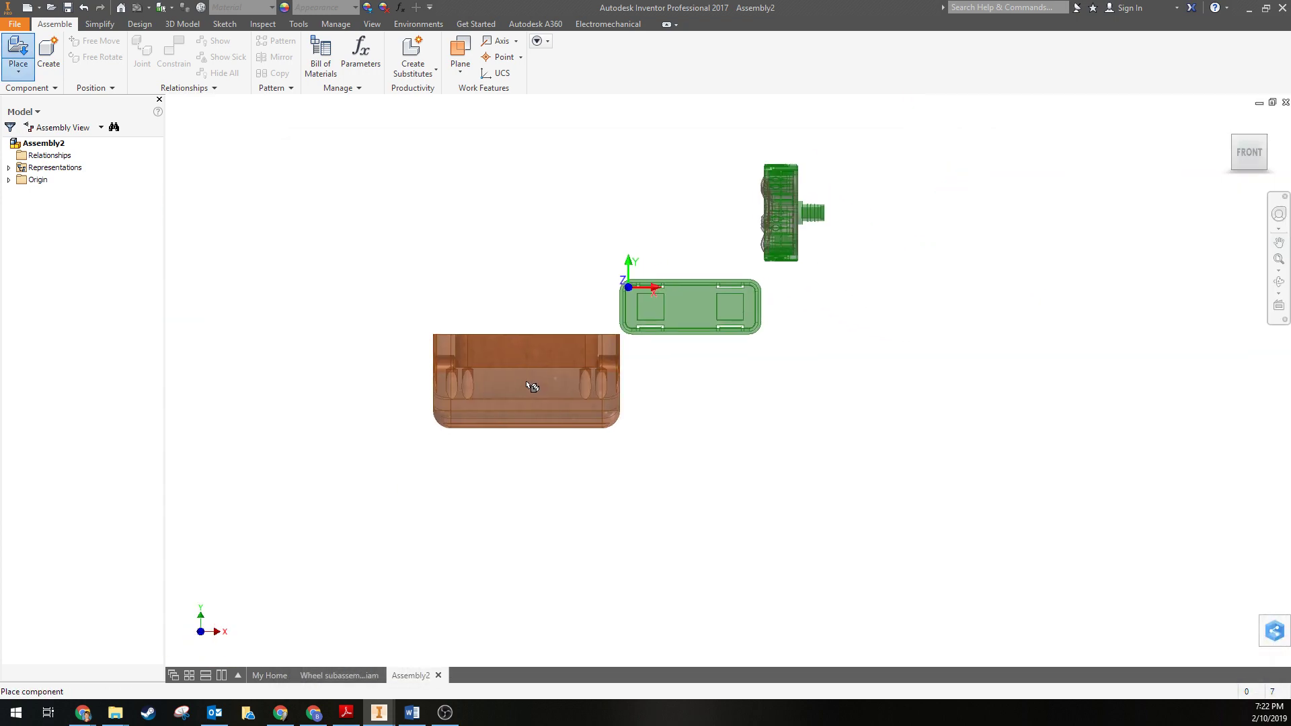
click(745, 444)
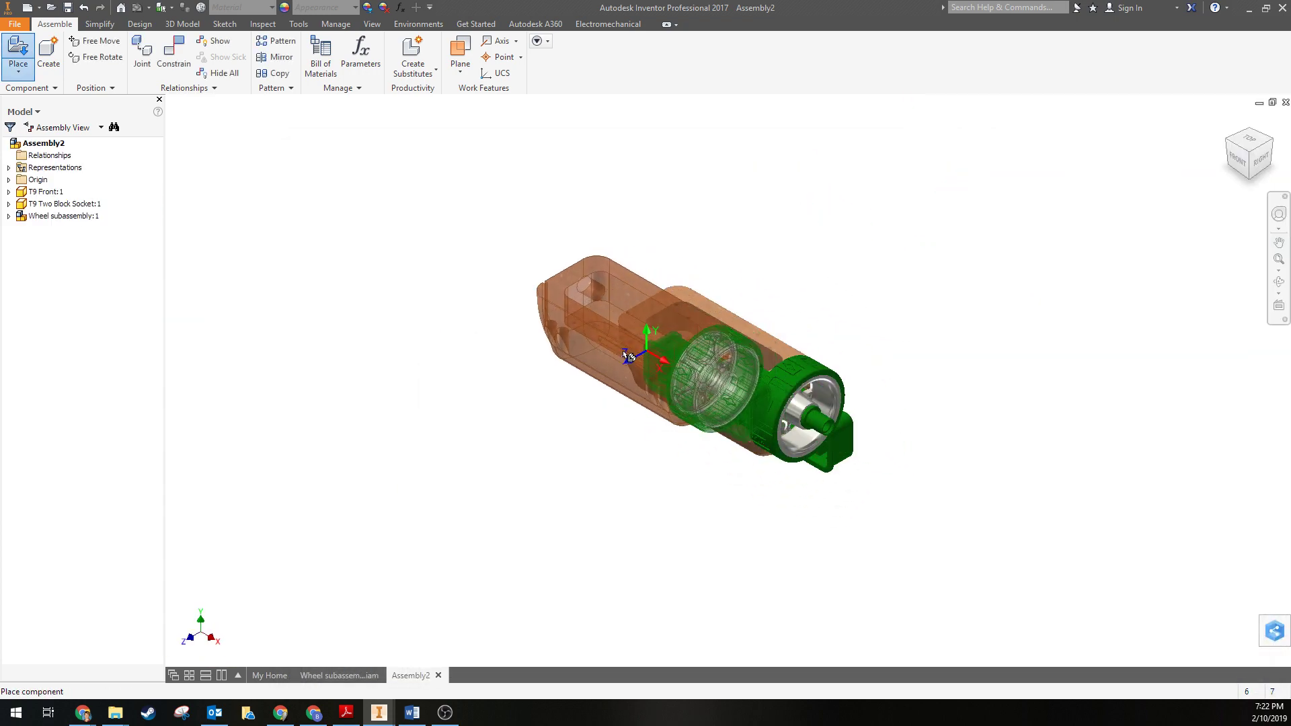
key(Escape)
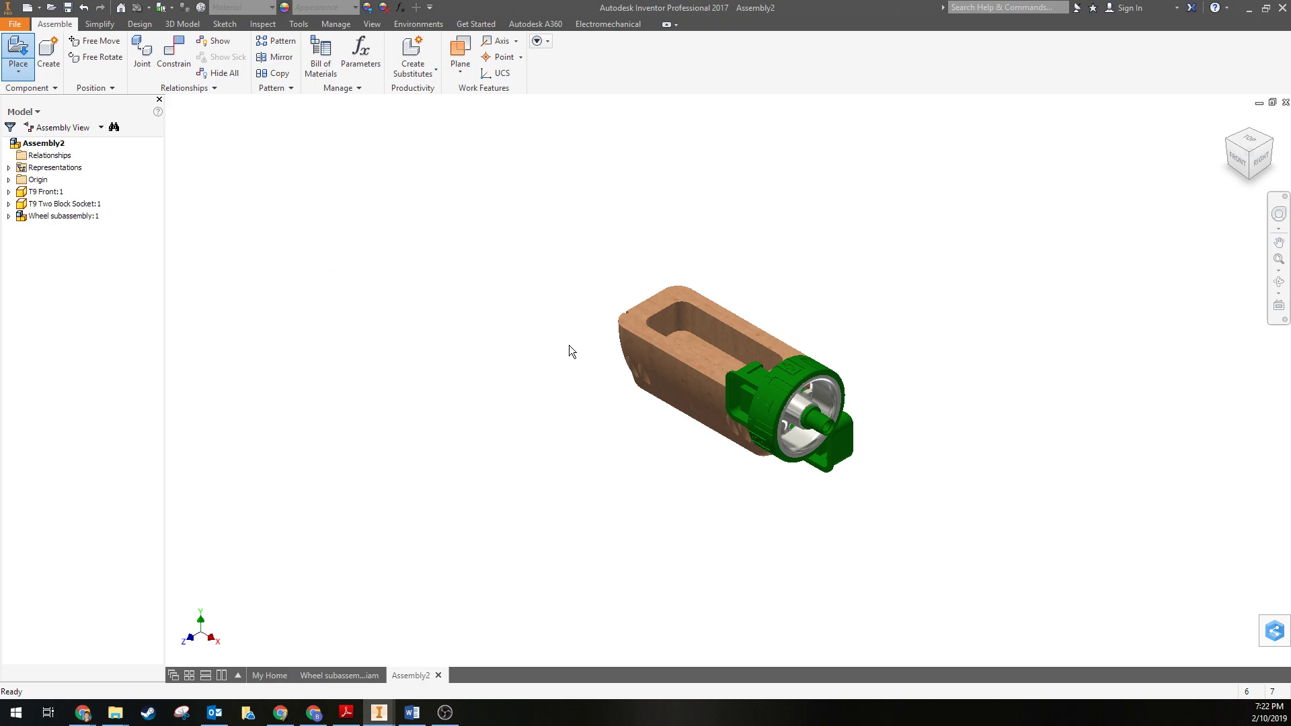
Step: Ground the T9 Front block so it is fixed in the assembly
click(667, 352)
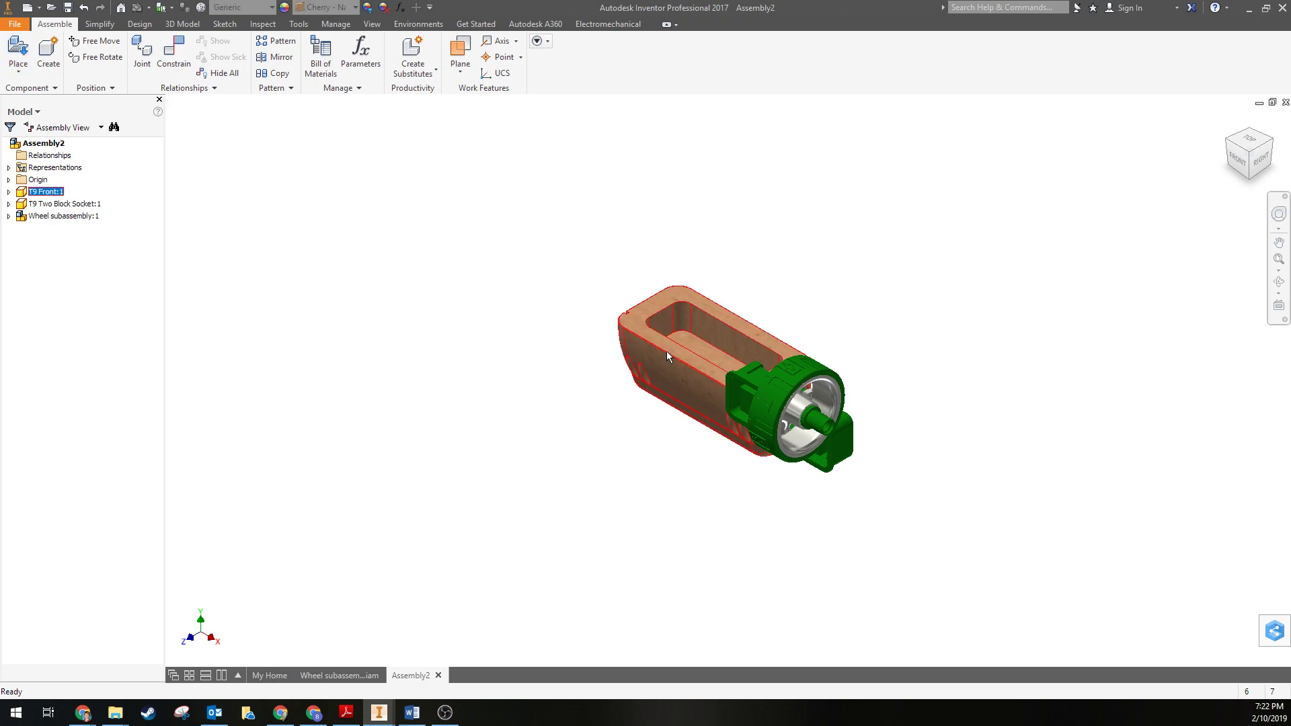
right_click(667, 353)
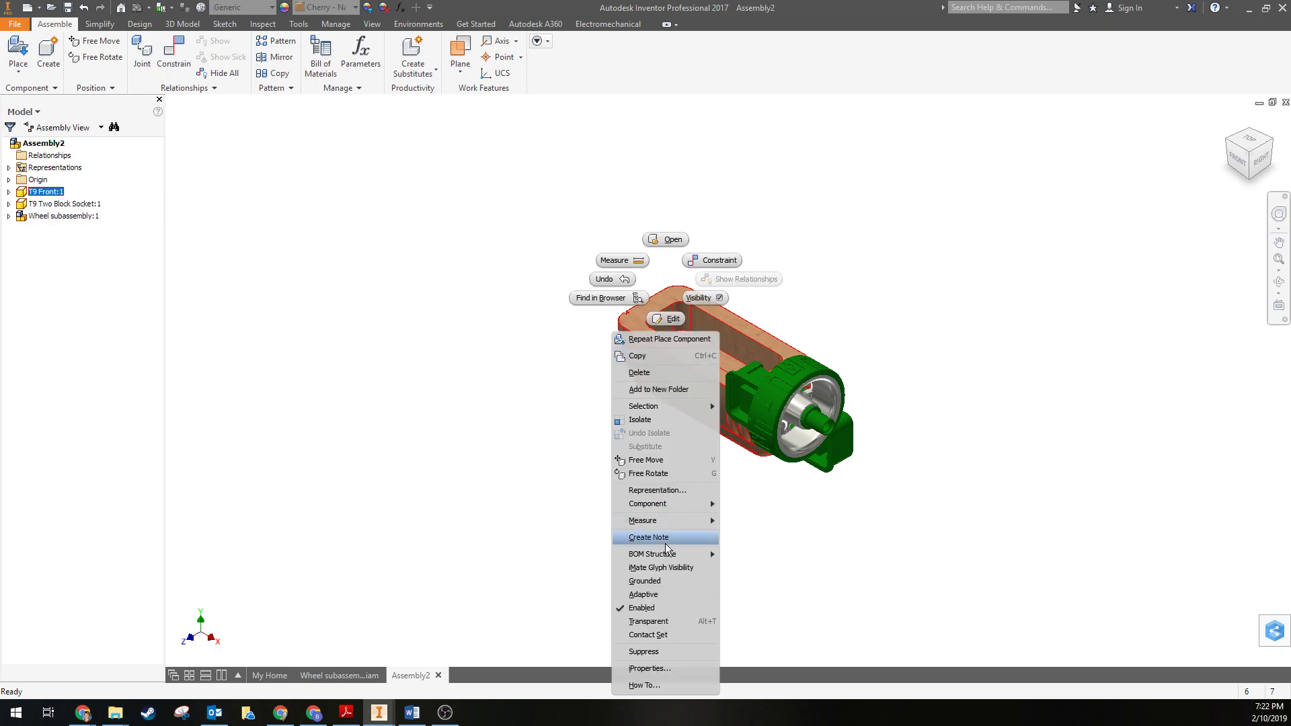
click(650, 582)
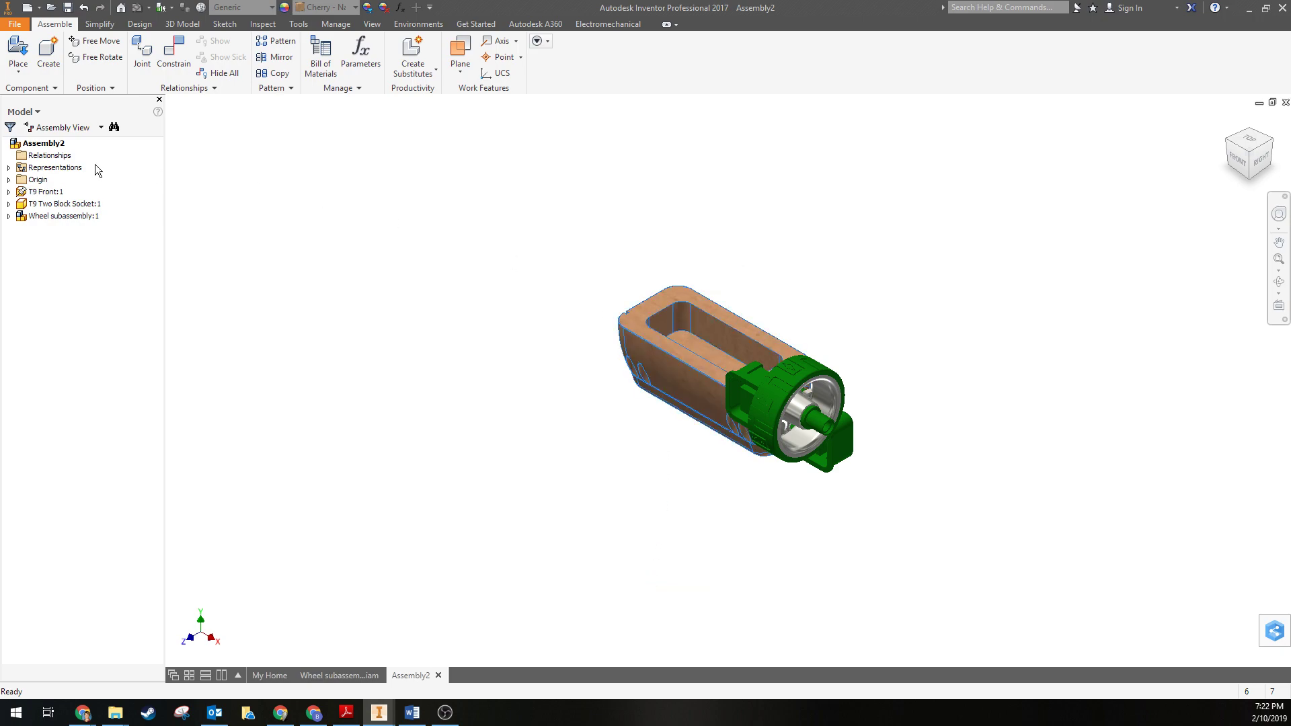
click(31, 192)
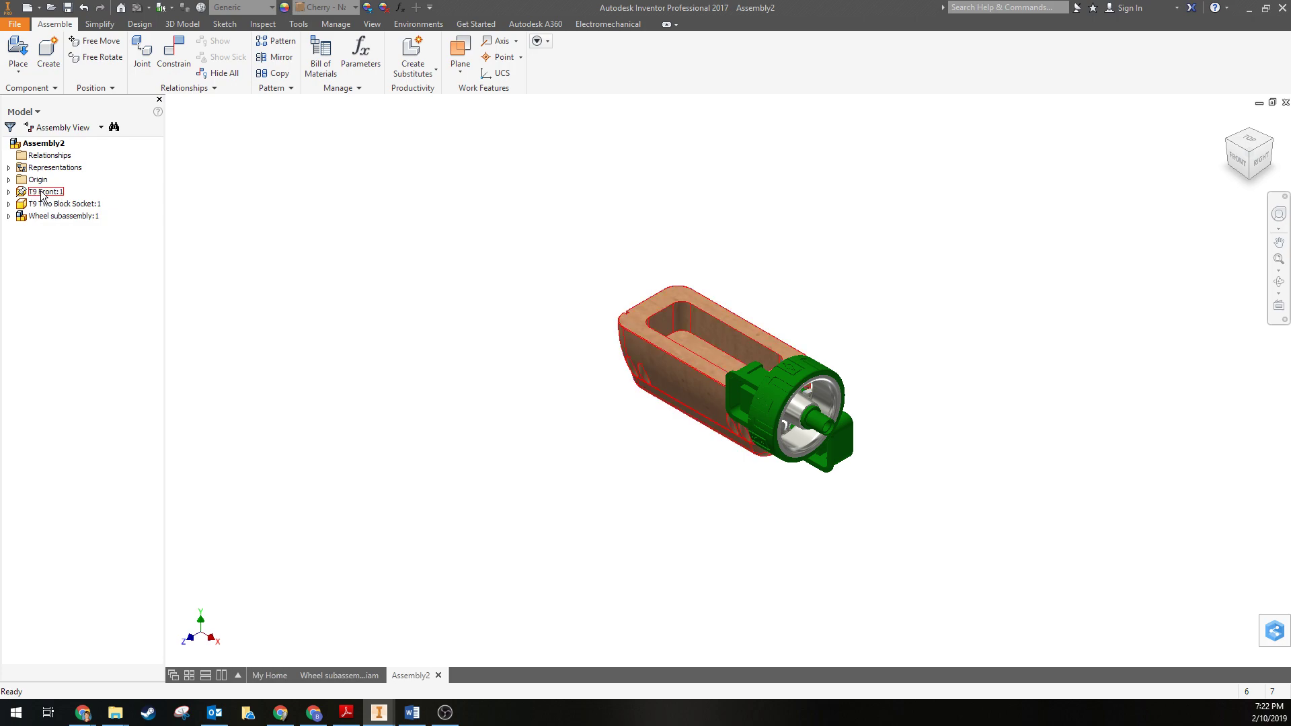
Step: Move the T9 Two Block Socket away from the wheel to just above the cavity of the T9 Front block
scroll(753, 381, up, 5)
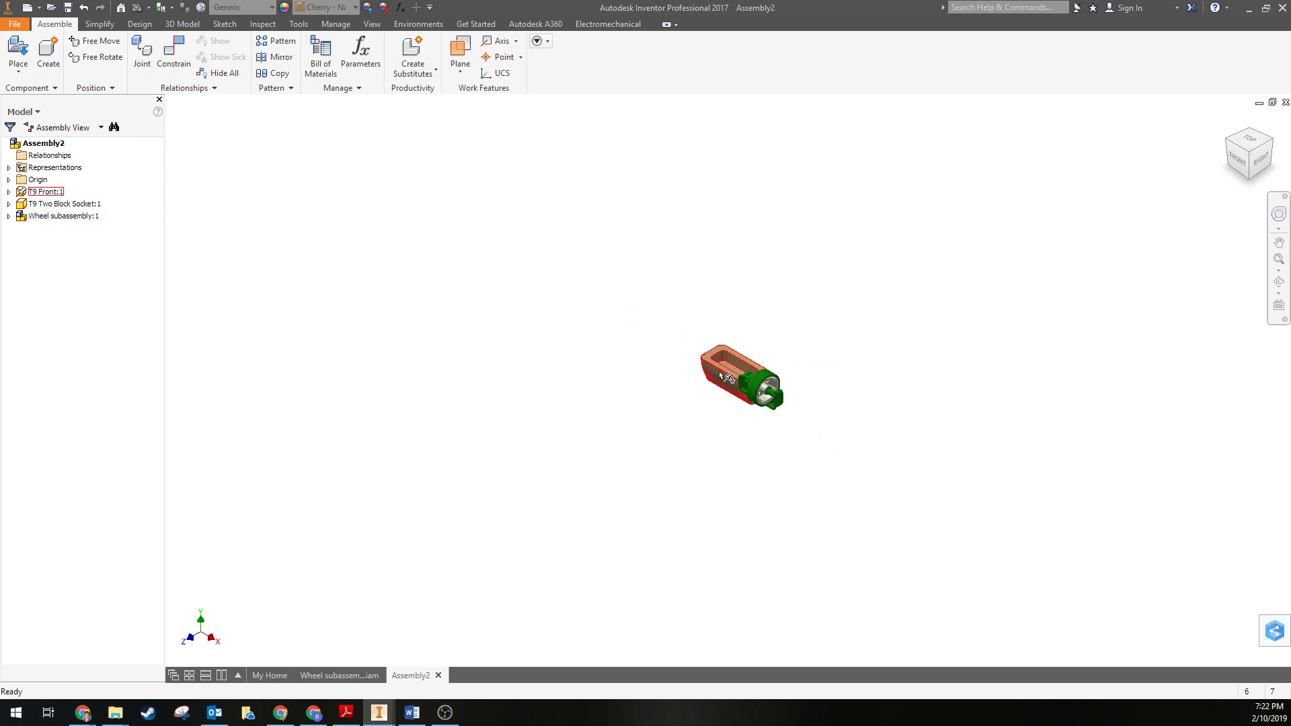
scroll(707, 372, down, 9)
middle_drag(663, 355, 347, 296)
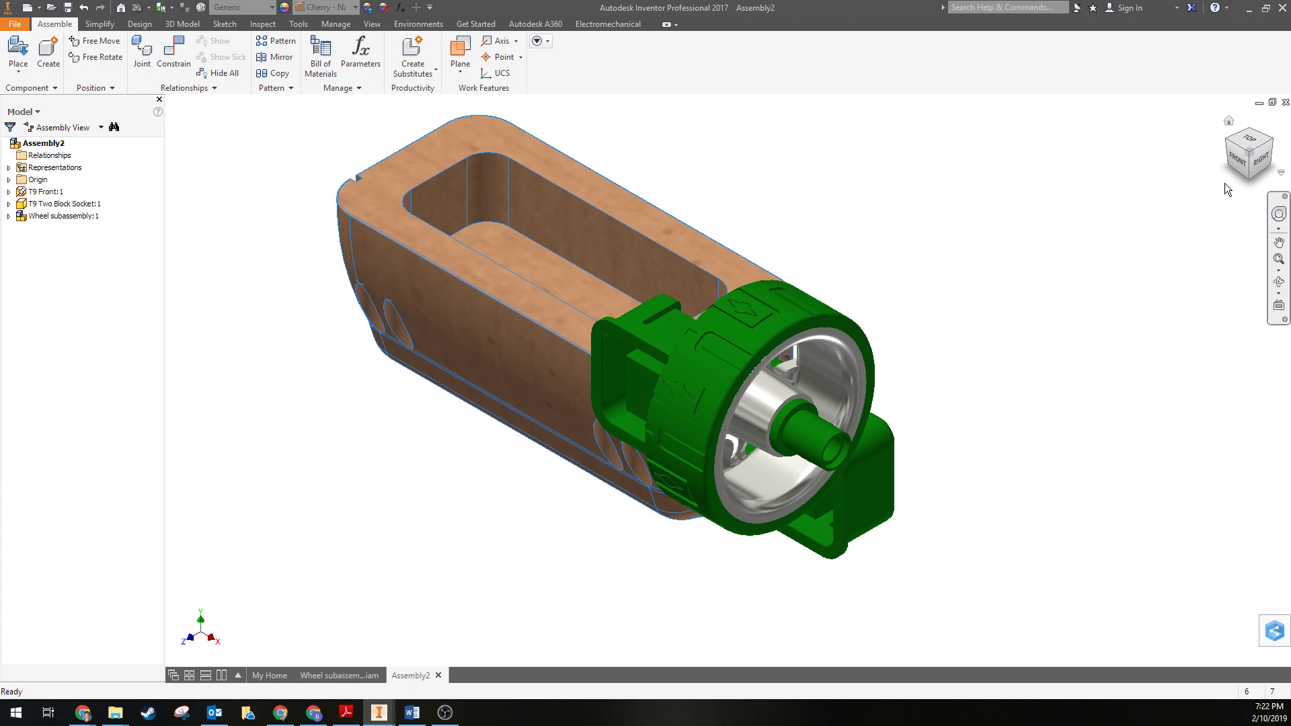
click(1279, 284)
drag(609, 401, 603, 243)
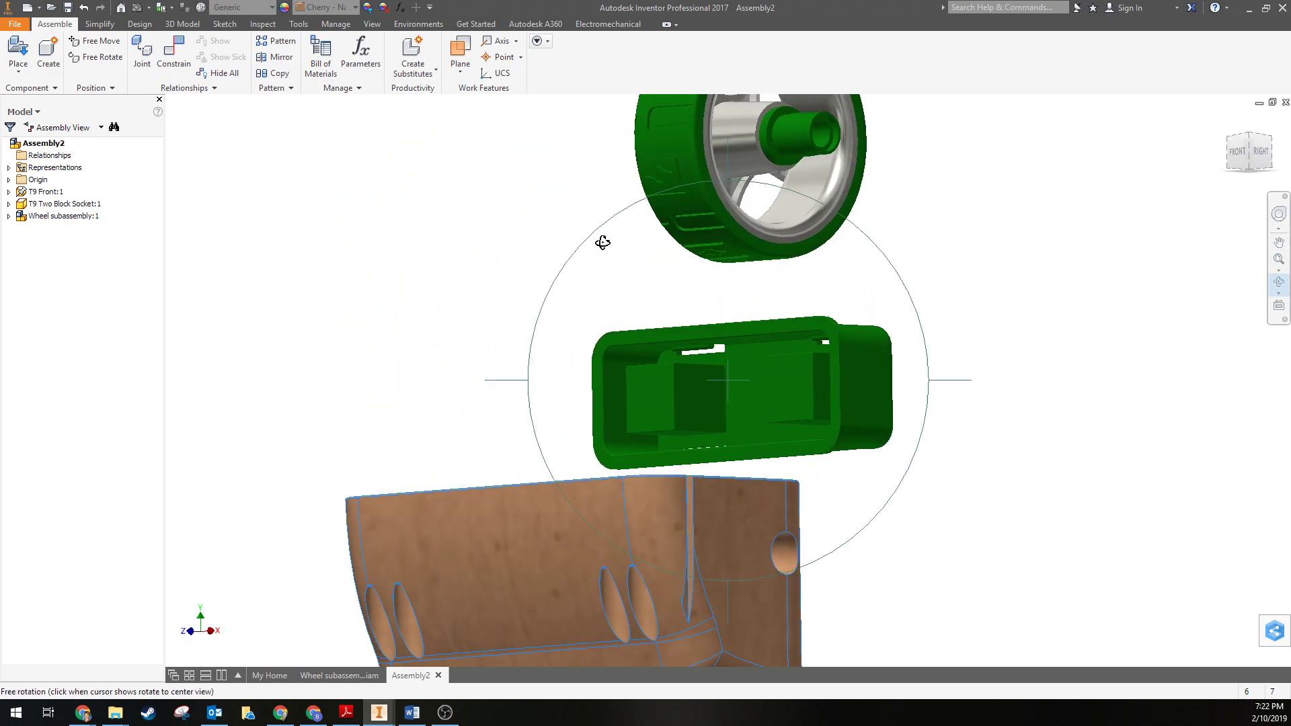
drag(717, 354, 878, 486)
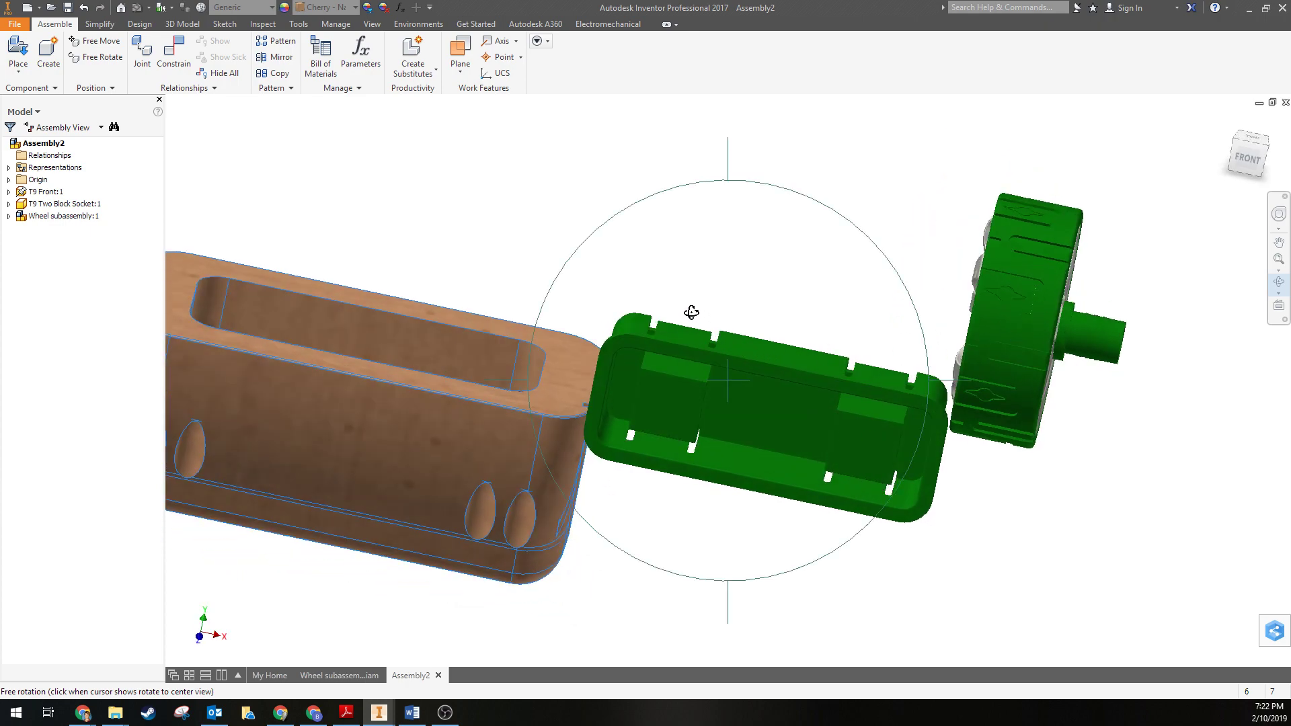
key(Escape)
click(656, 342)
drag(656, 341, 278, 164)
middle_drag(680, 125, 881, 272)
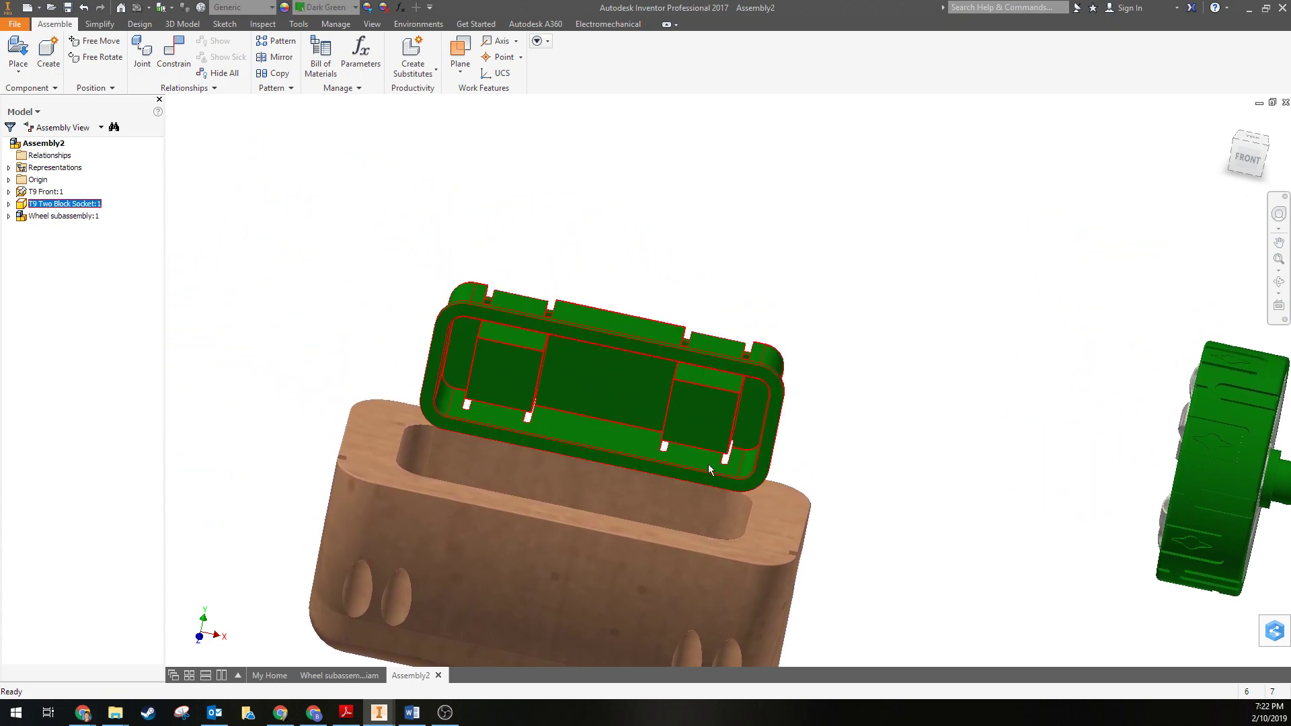
middle_drag(648, 242, 607, 208)
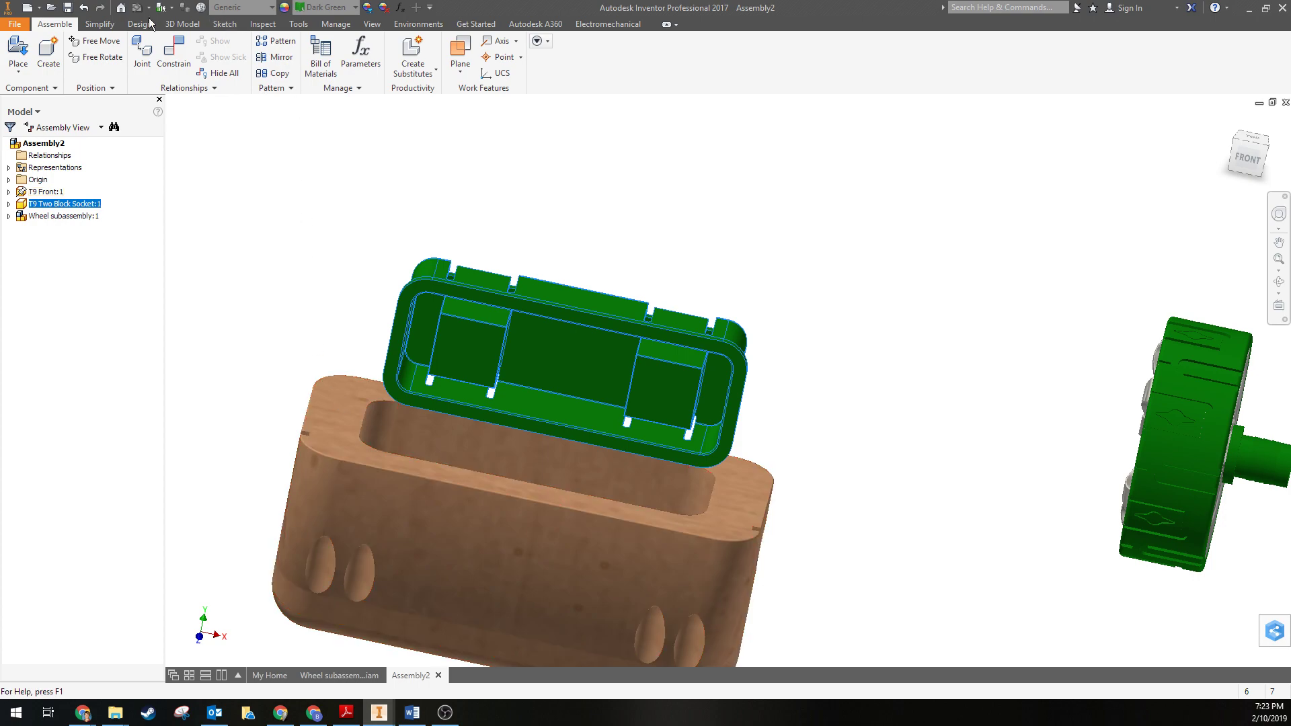
Step: Apply a flush constraint between the top face of the T9 Front block and the socket's rim face
click(174, 54)
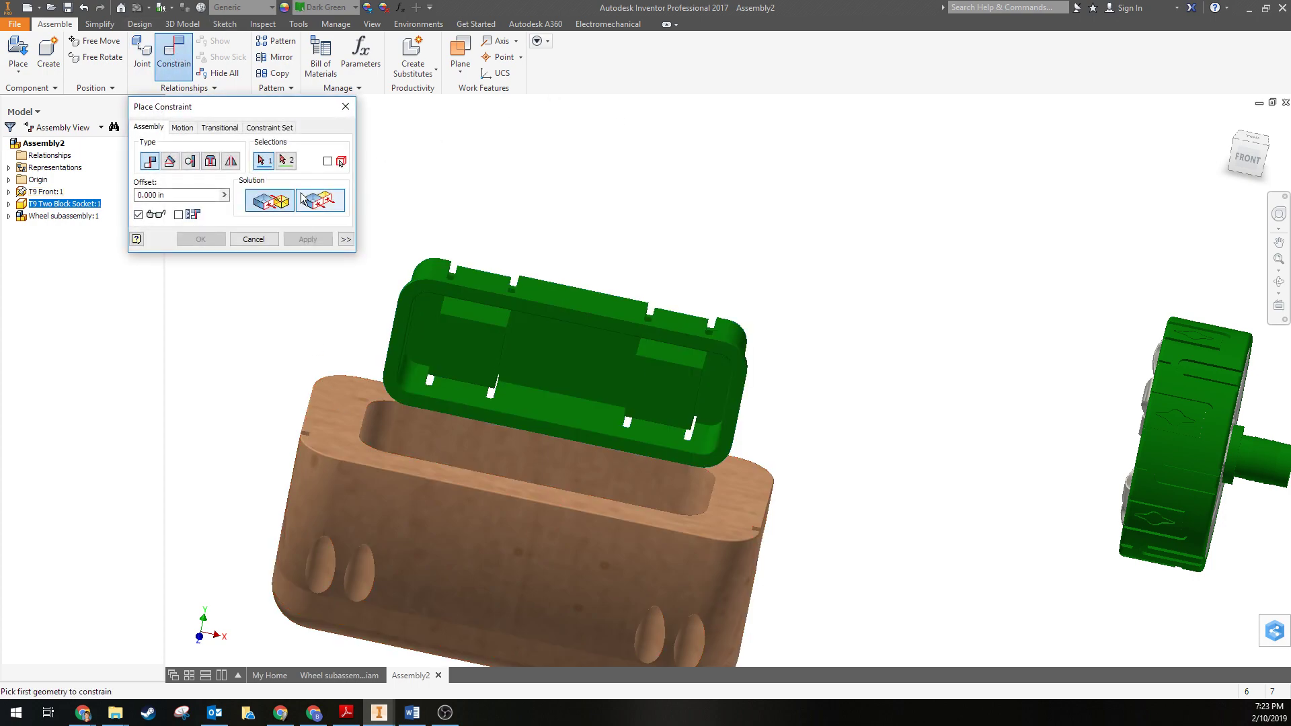
click(326, 200)
click(346, 411)
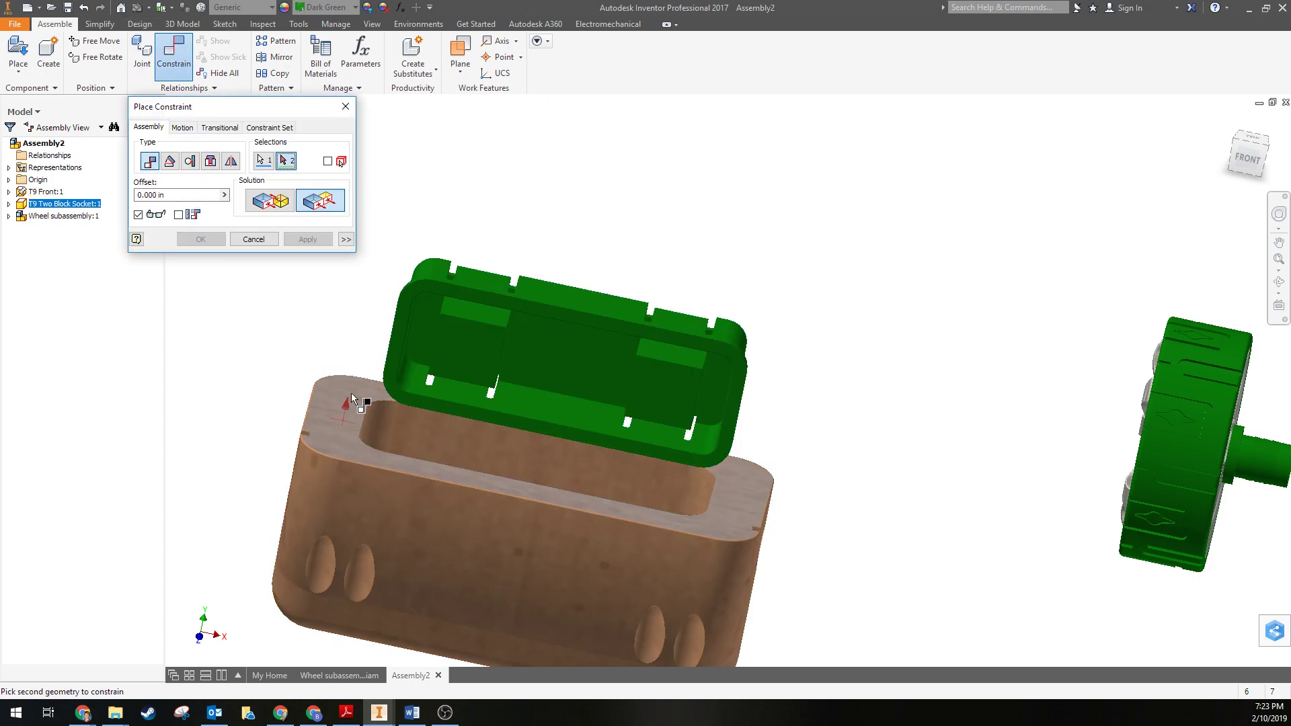
click(397, 329)
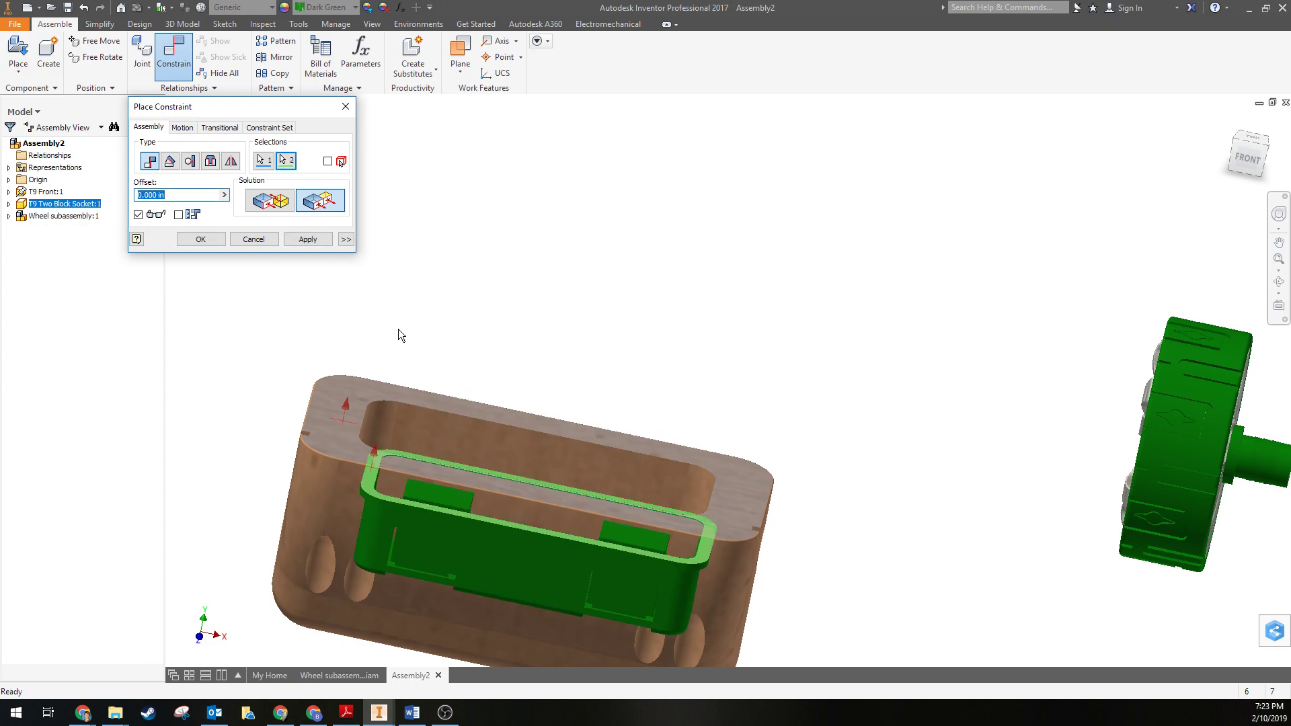
click(304, 239)
click(254, 239)
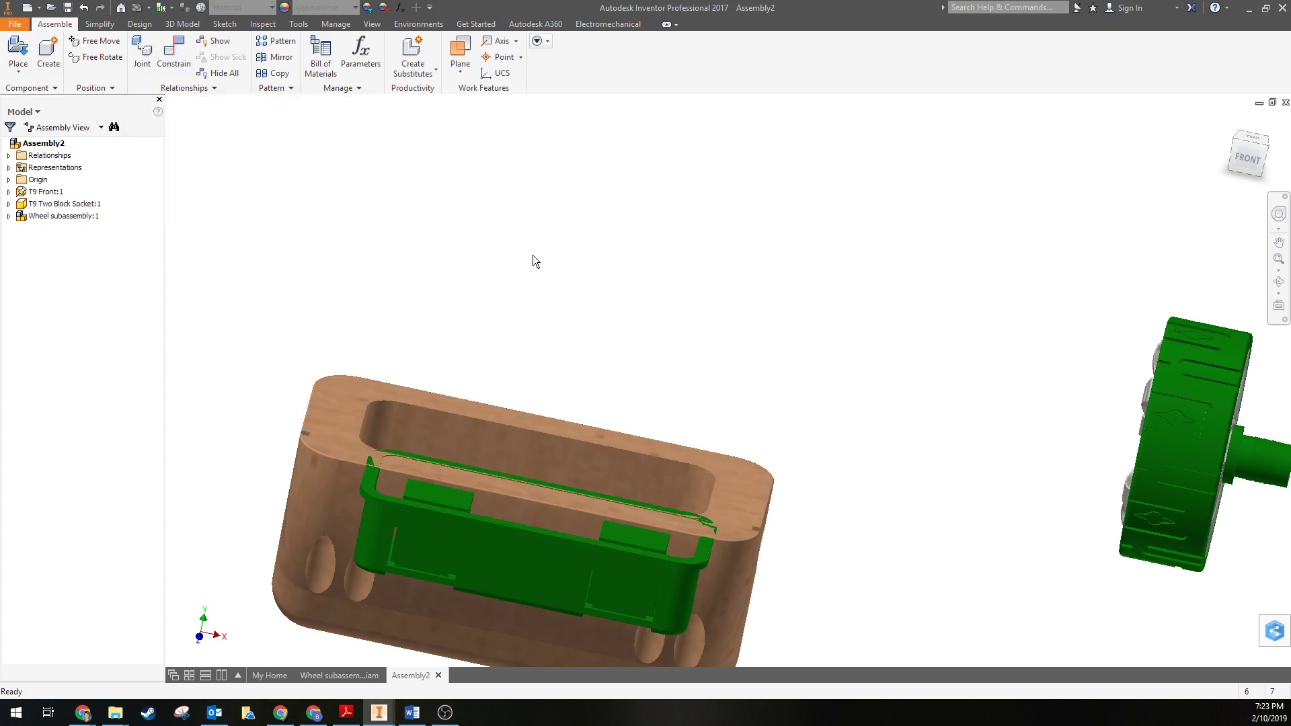
Step: Slide the socket across the block's top plane so that it partly overlaps the cavity and its inner long wall is exposed
click(1249, 157)
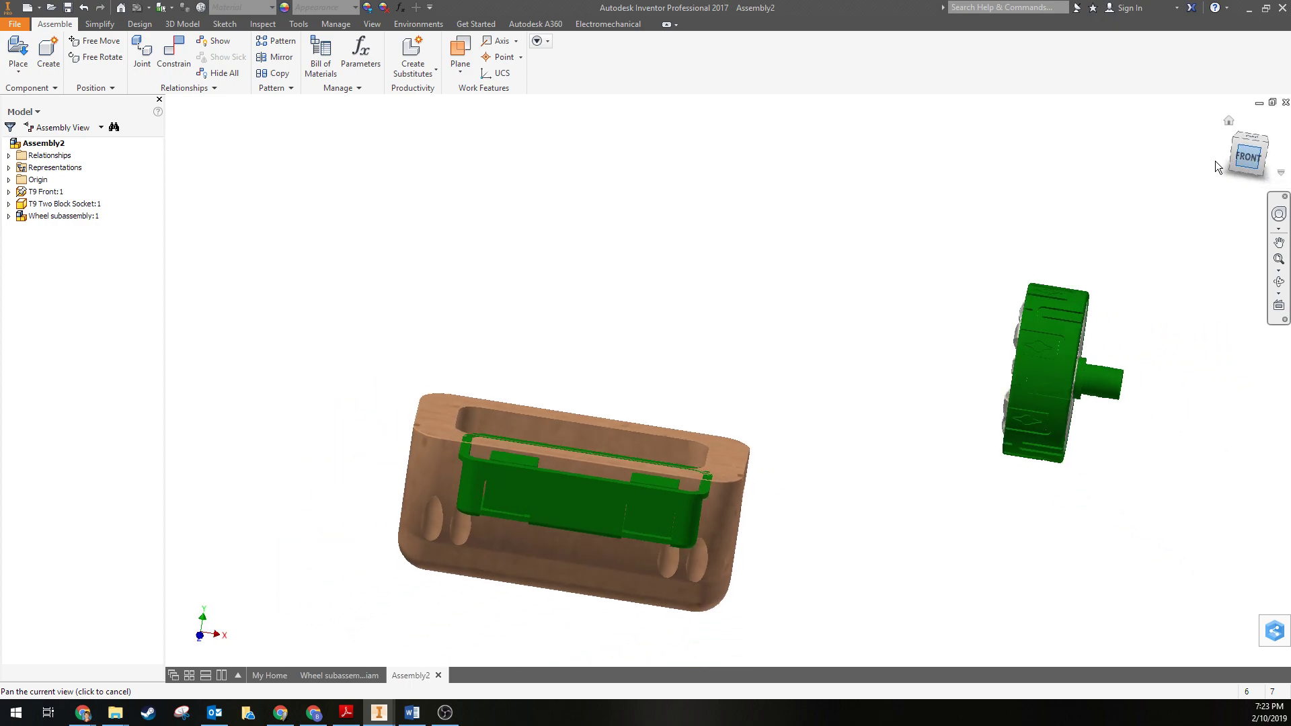
mouse_move(626, 437)
mouse_down()
mouse_move(711, 425)
mouse_move(626, 439)
mouse_up()
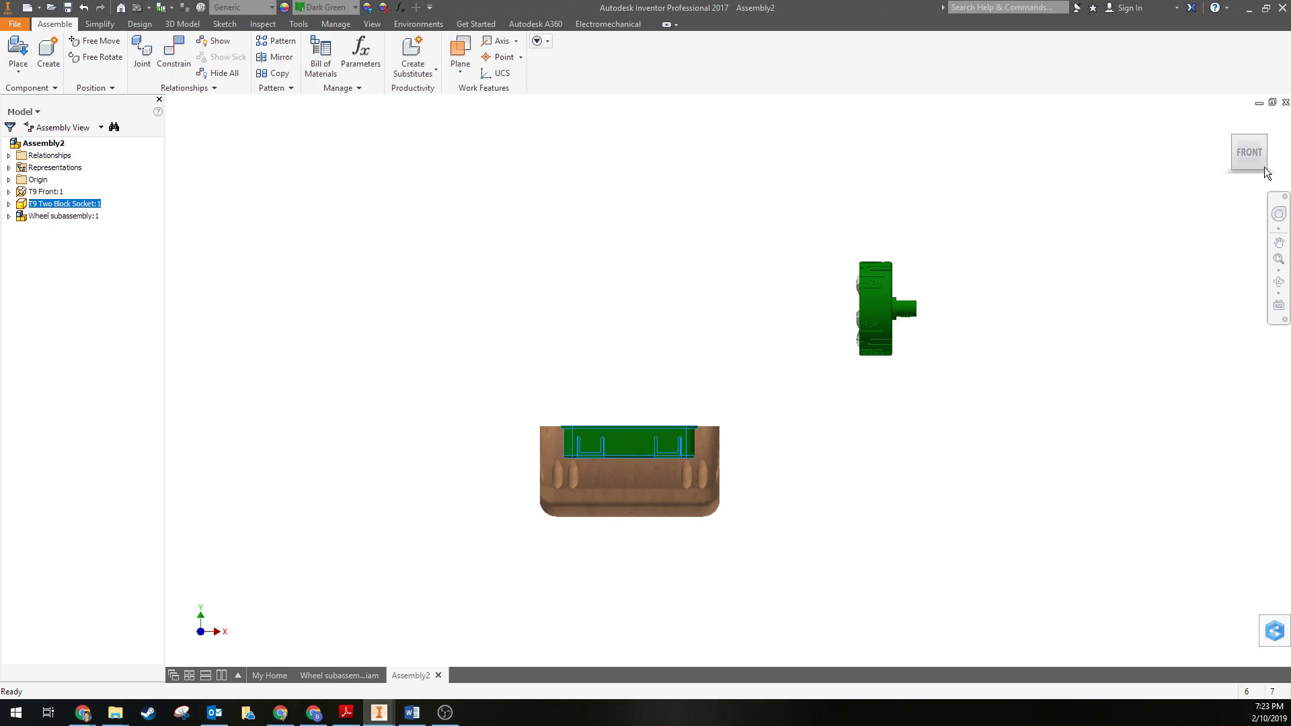
click(1231, 138)
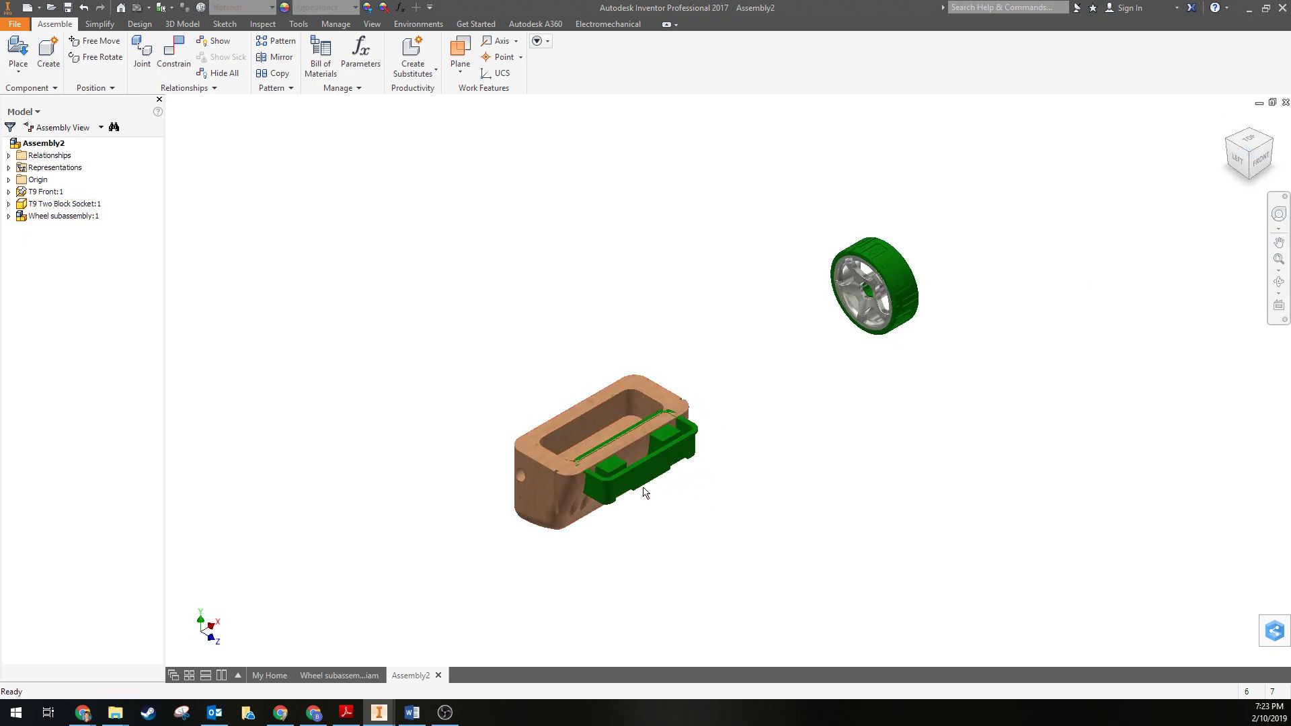
scroll(634, 470, down, 5)
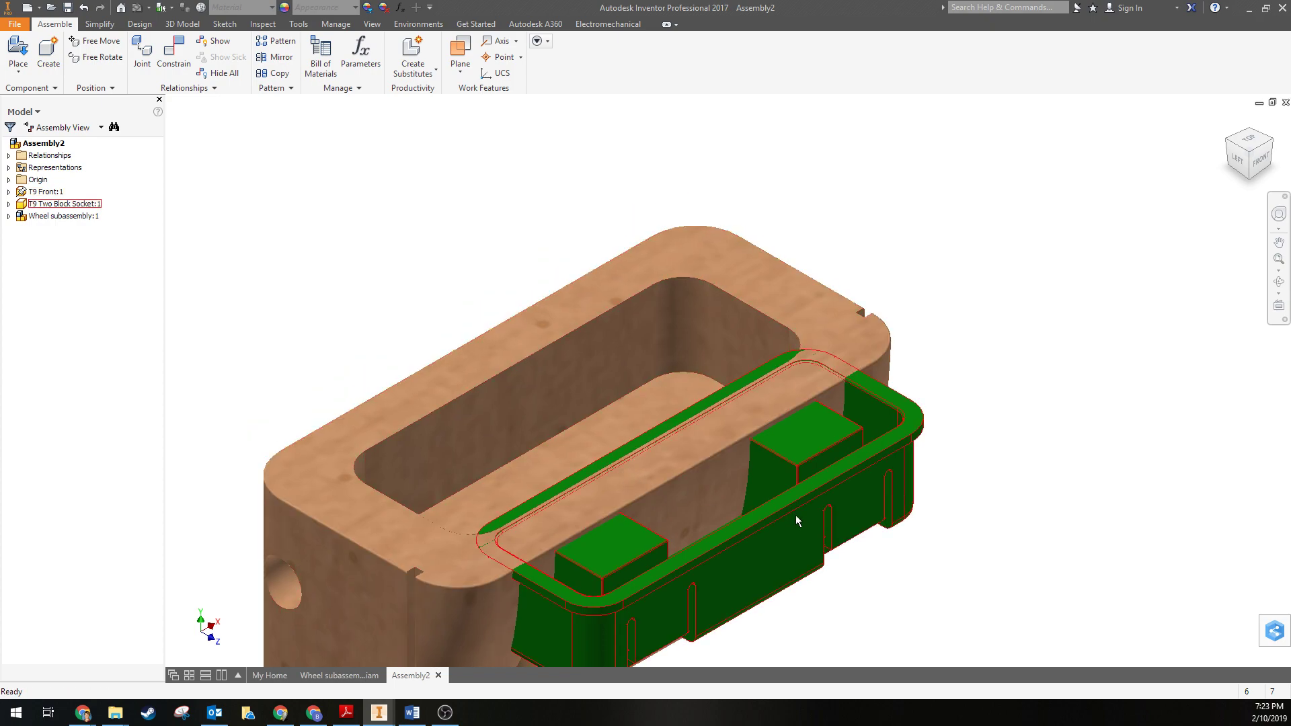
drag(796, 515, 692, 478)
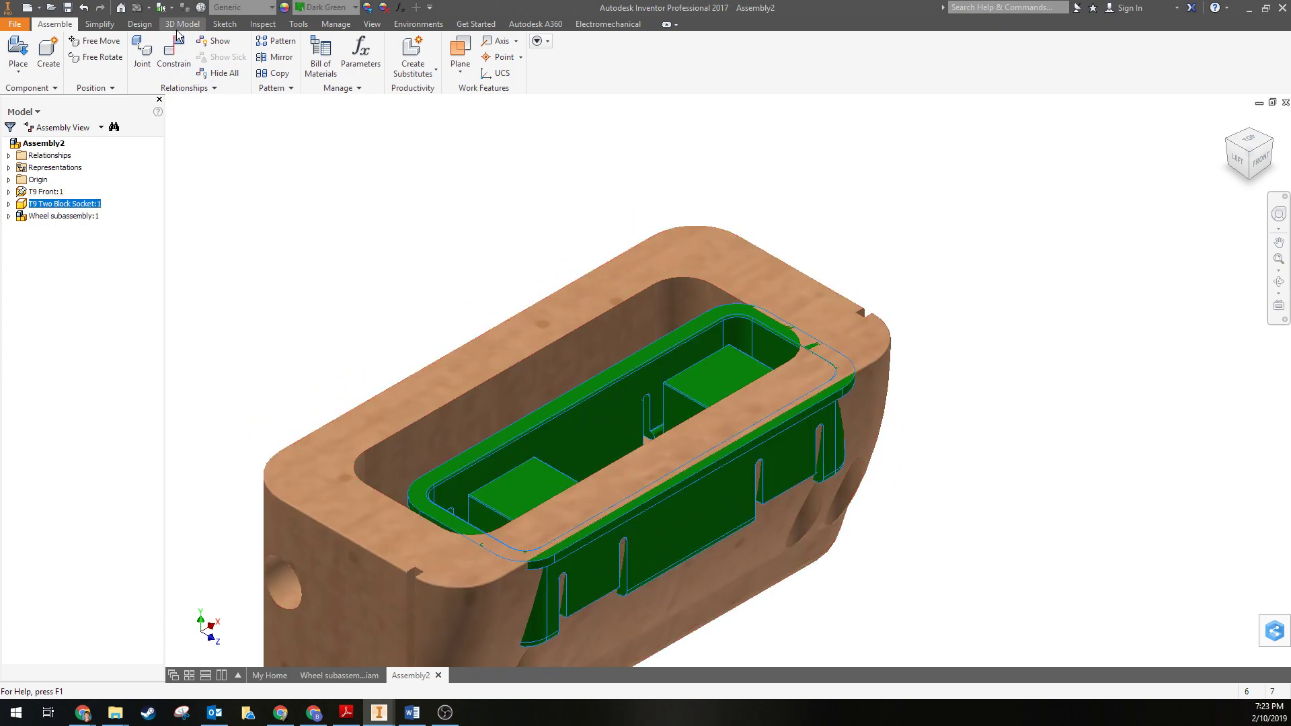
Step: Mate the cavity's long inner wall with the matching long outer side face of the socket's rim
click(176, 59)
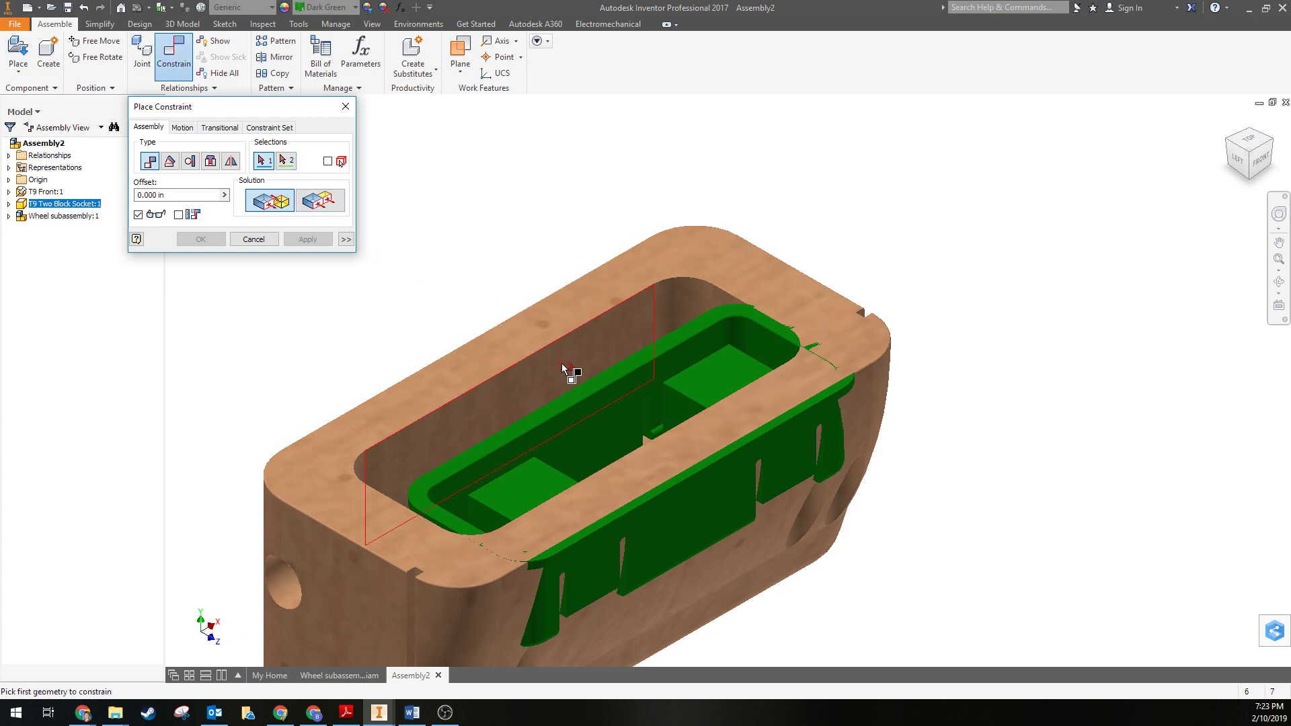
click(543, 378)
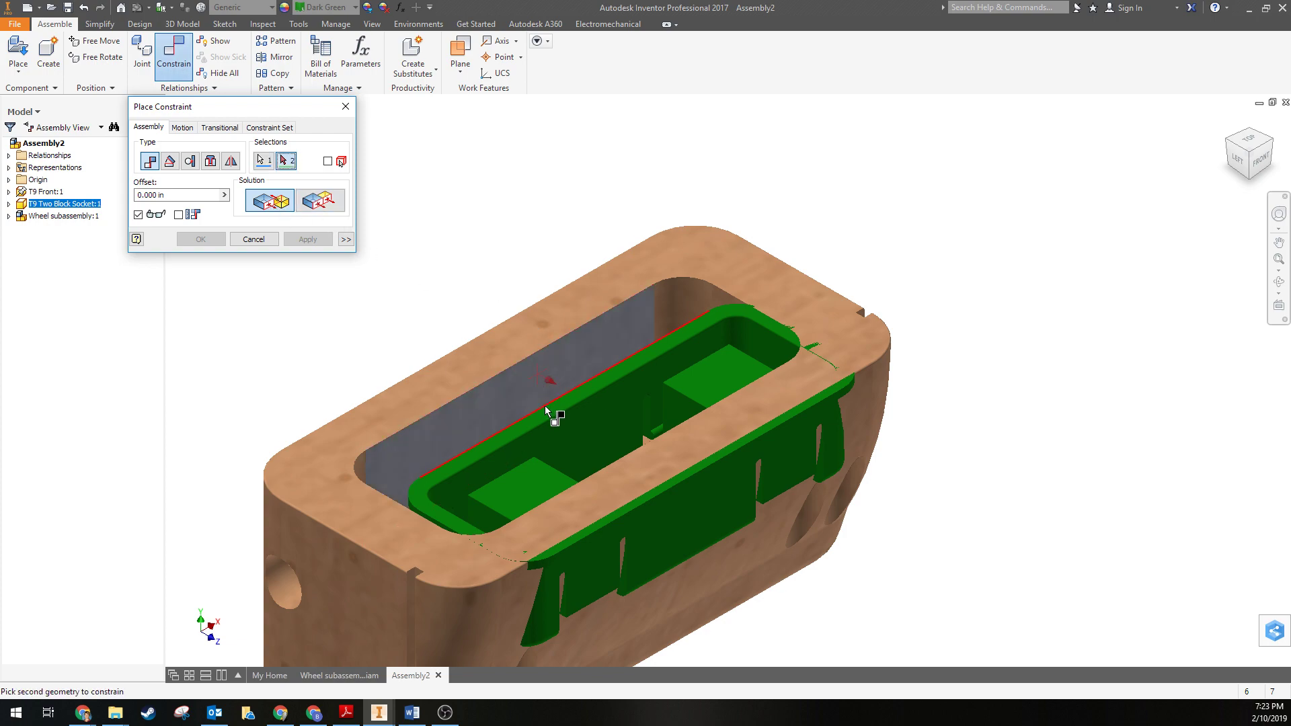
click(1227, 142)
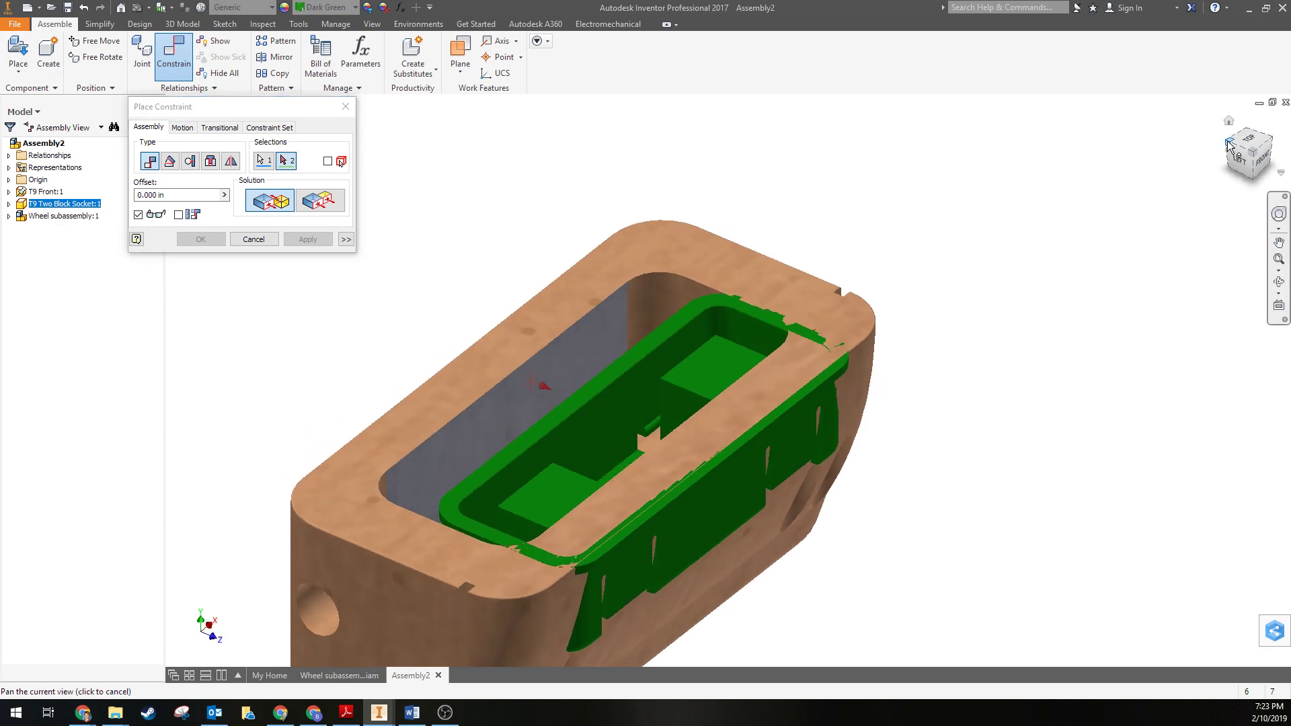
scroll(632, 353, down, 5)
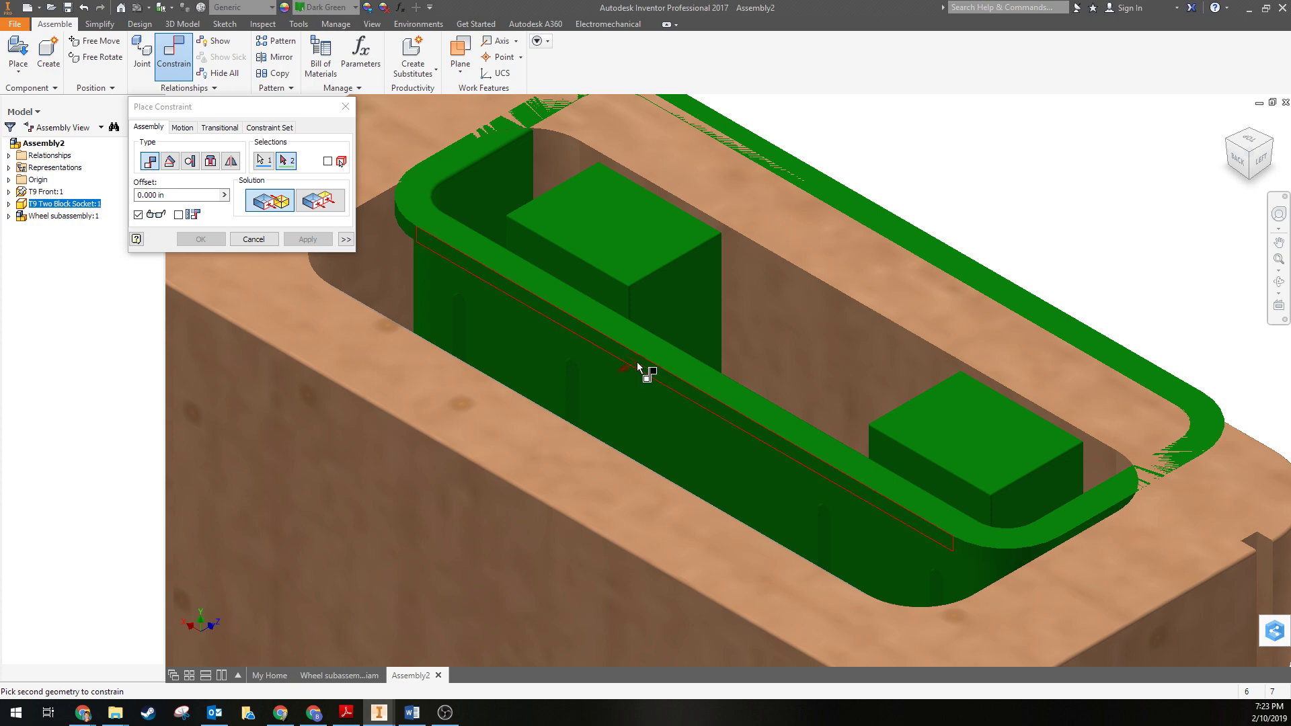
click(637, 363)
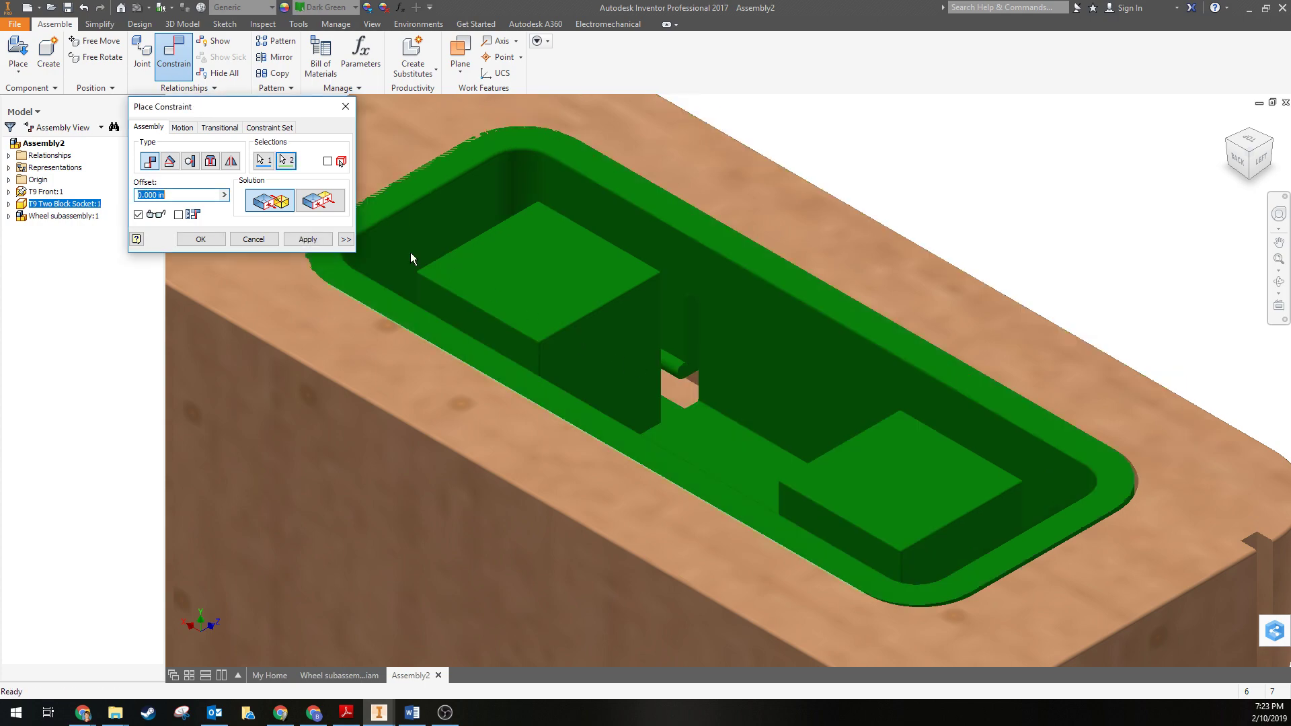
click(311, 241)
click(252, 240)
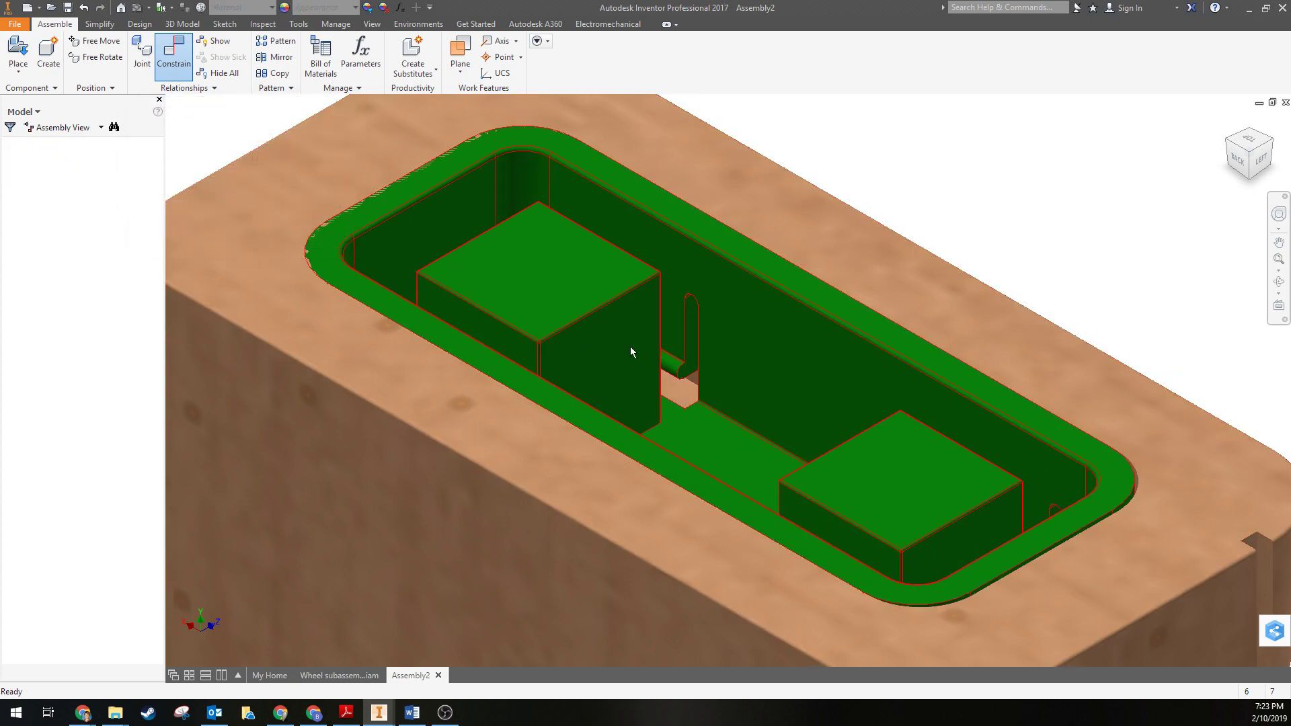
Step: Slide the socket away from the cavity's end and mate the rim's short outer side face with the cavity's end wall
drag(941, 457, 683, 348)
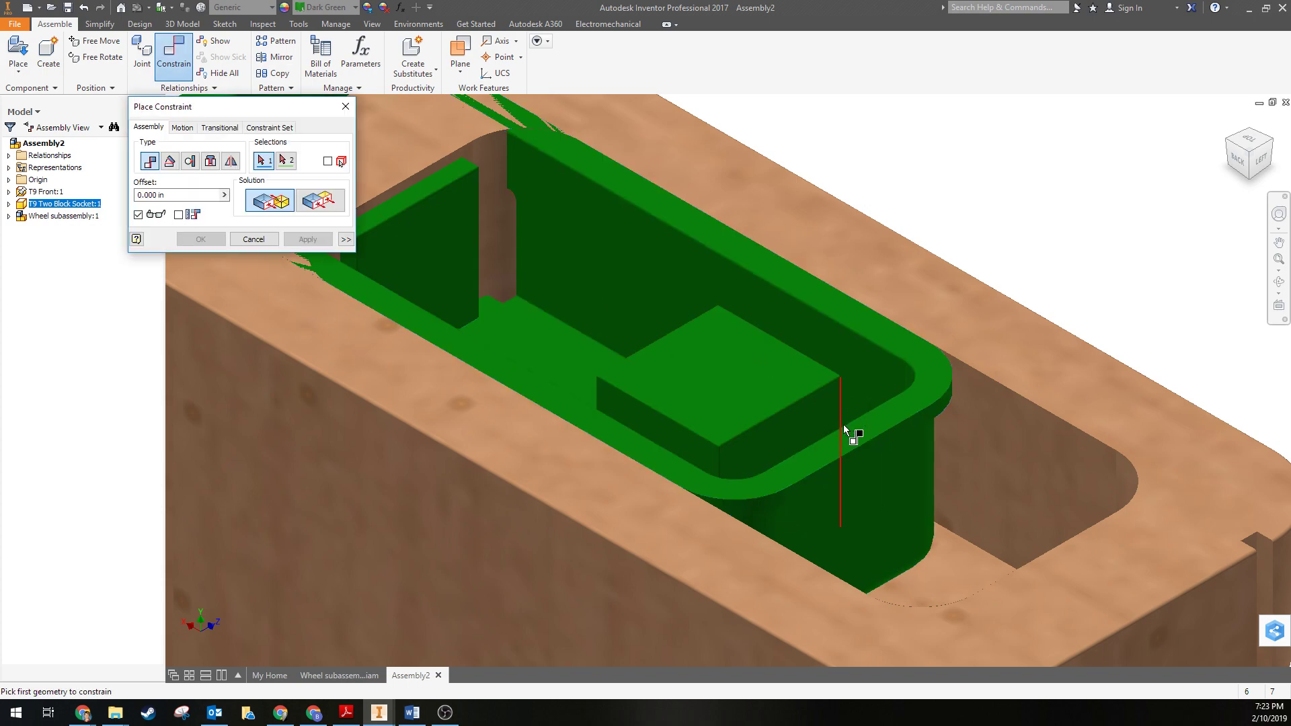
click(860, 459)
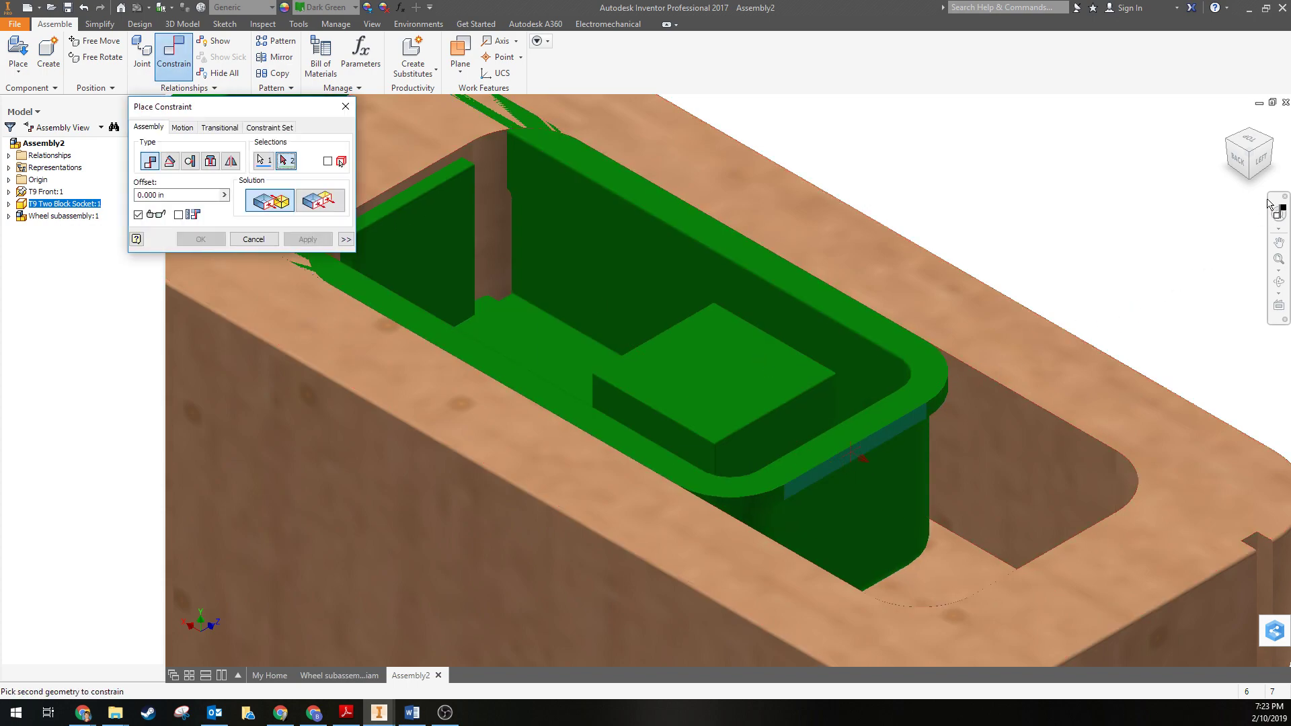
click(1230, 148)
click(970, 192)
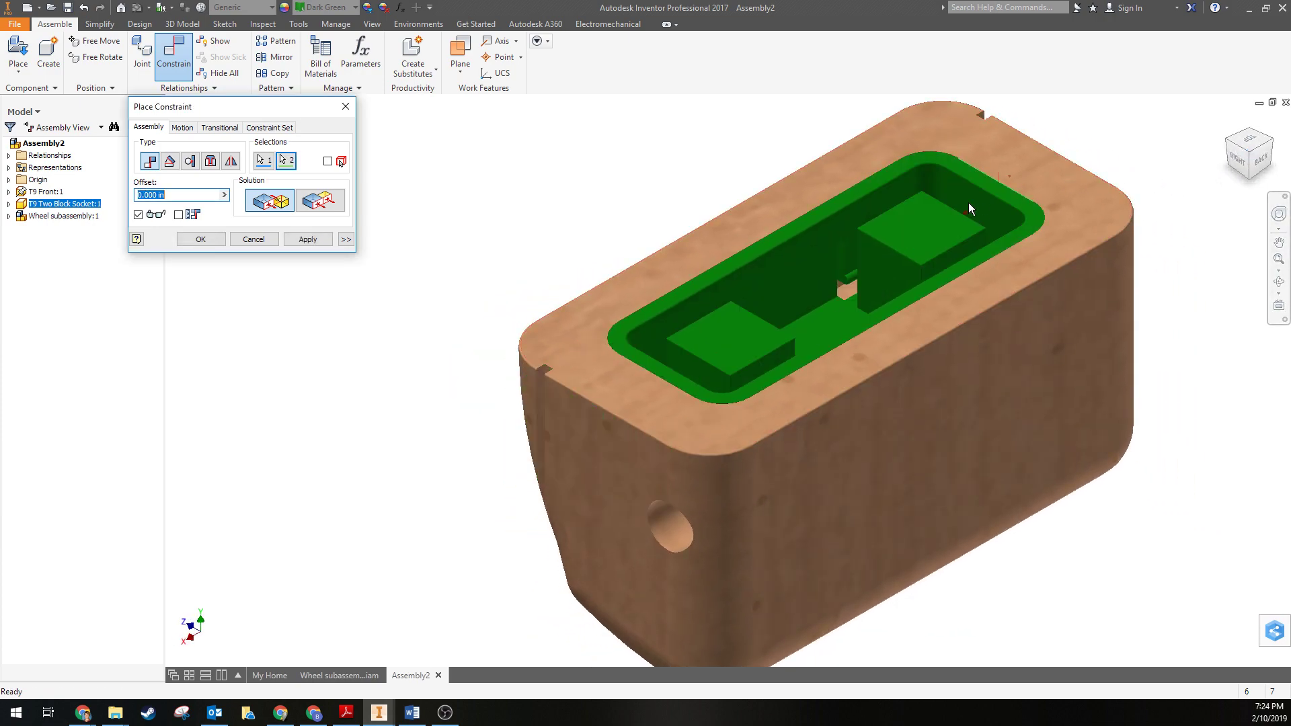
click(323, 239)
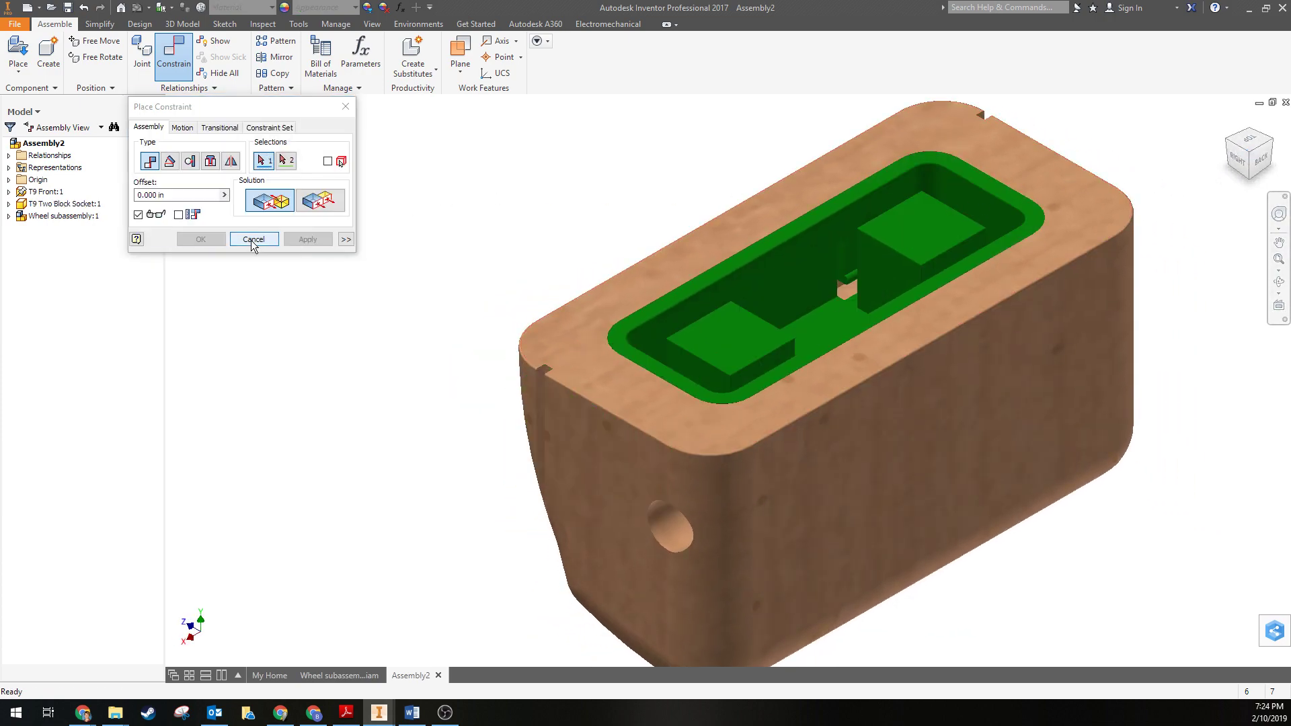
Step: Test whether the constrained socket still moves, and reposition the wheel subassembly closer to the end of the T9 Front block with the axle hole
click(251, 240)
drag(720, 332, 769, 293)
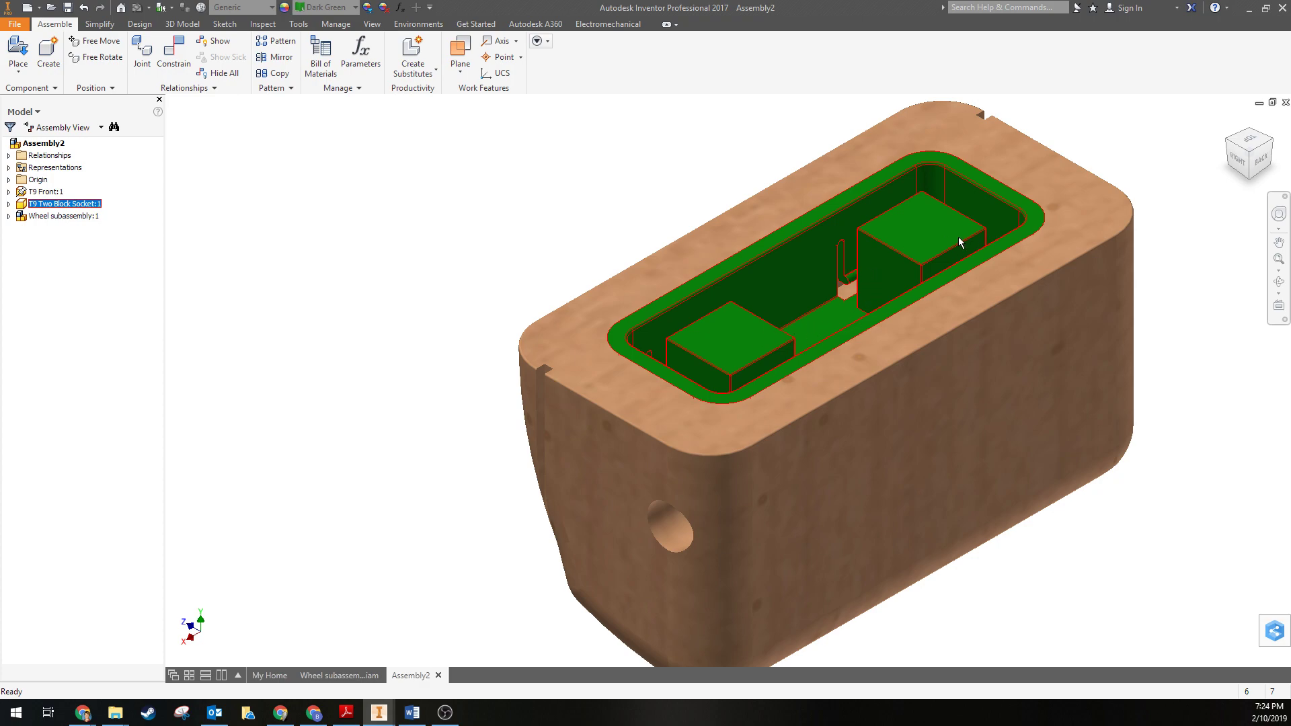
scroll(901, 246, down, 4)
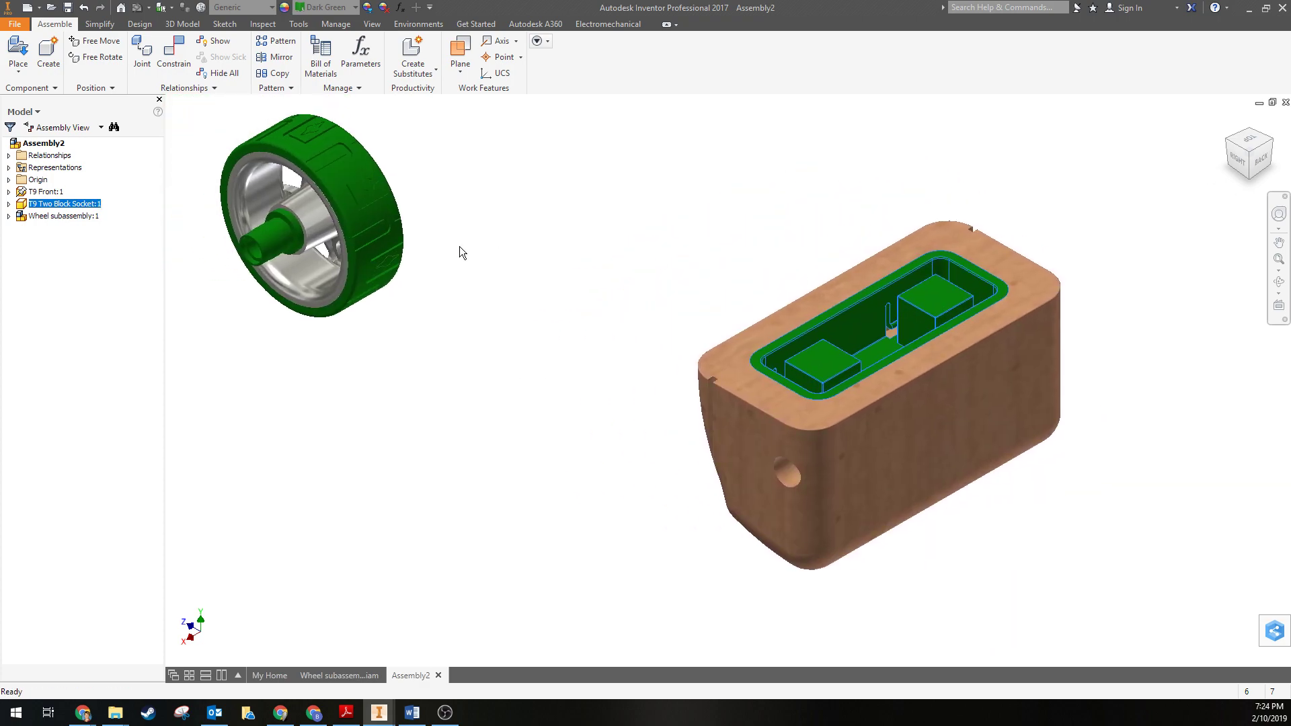
click(340, 227)
drag(340, 226, 565, 396)
scroll(565, 396, up, 5)
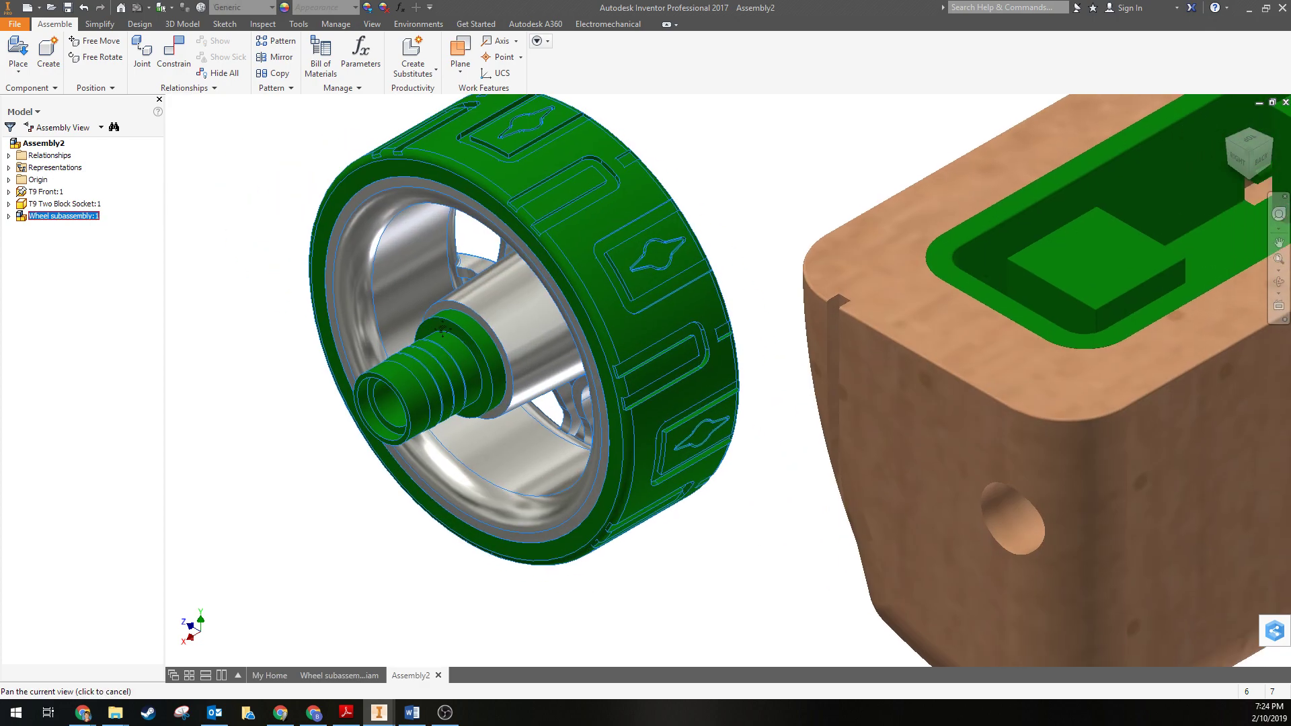
Step: Apply an opposed Insert constraint with 0.000 in offset between the T9 Front block's axle hole edge and the wheel axle's circular shoulder edge
click(170, 64)
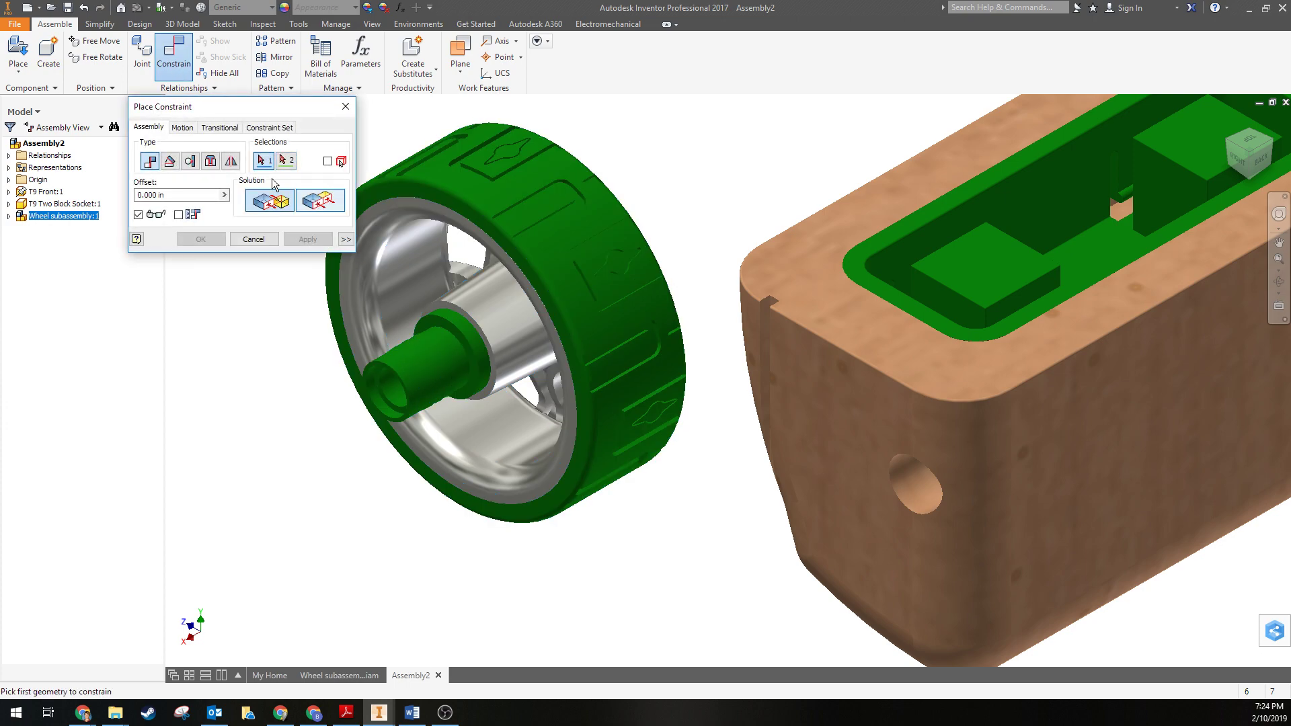
click(211, 162)
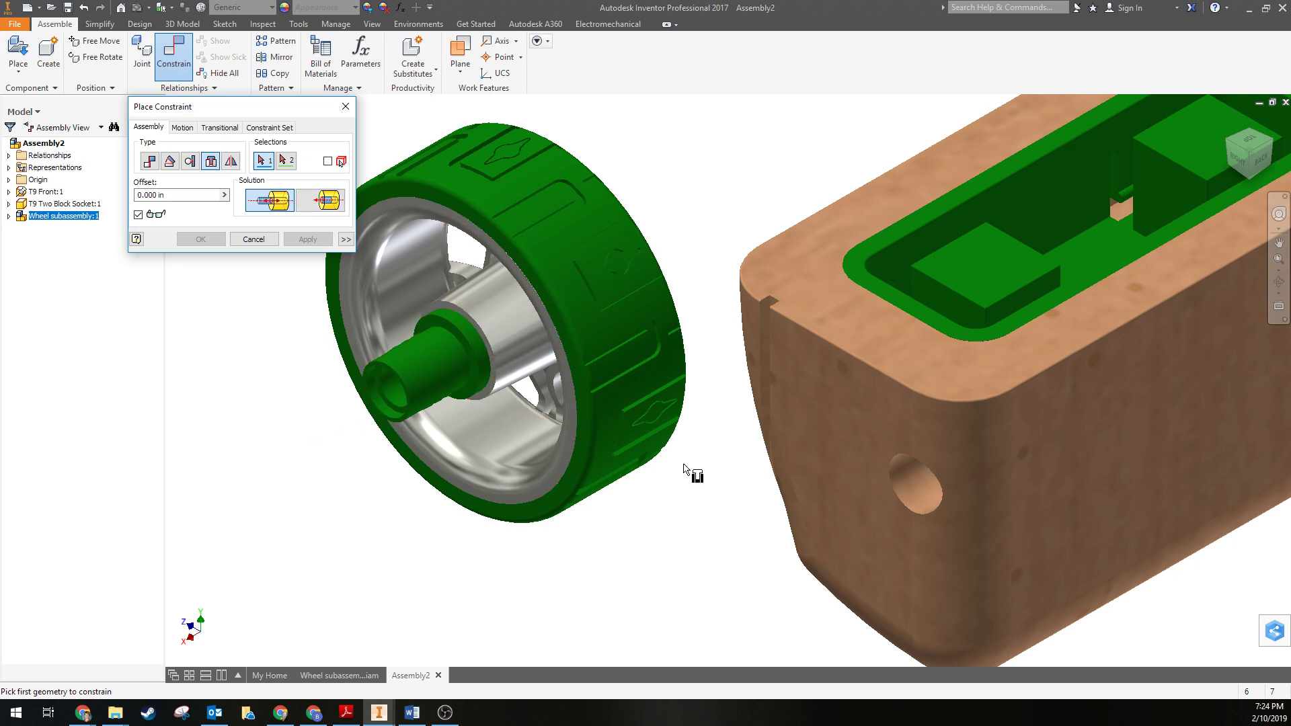
click(894, 464)
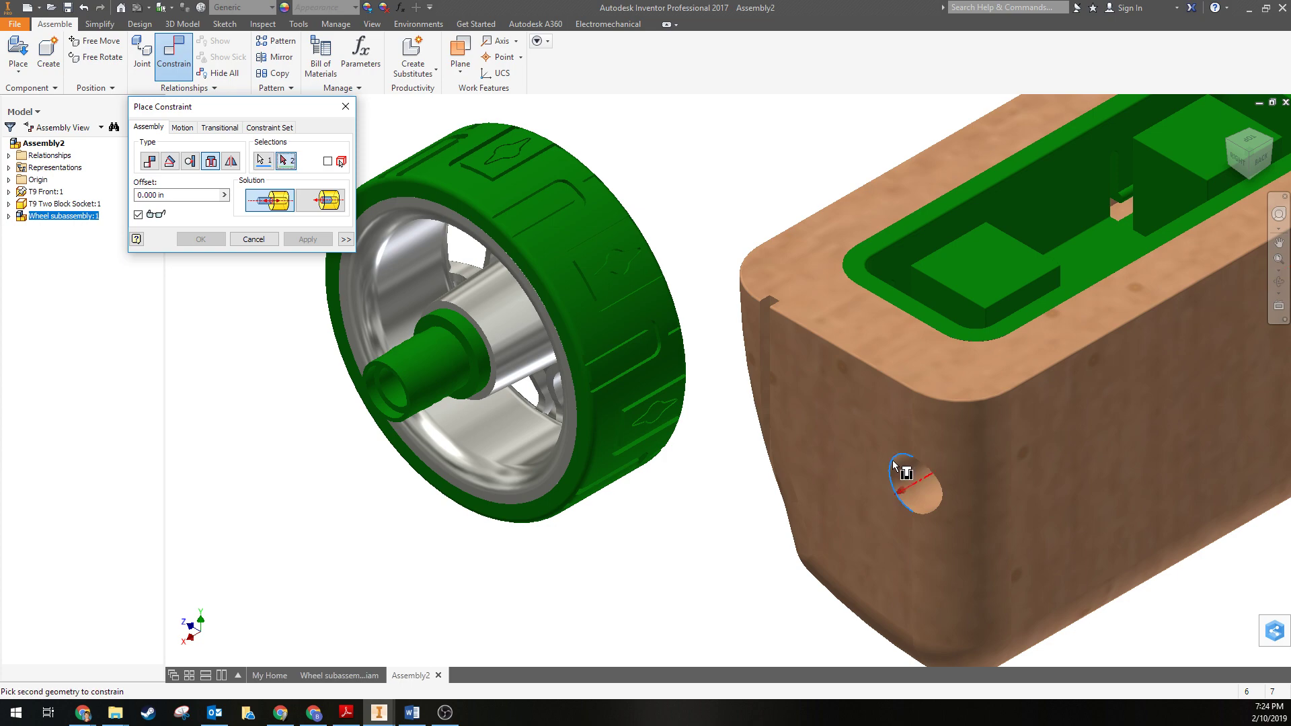
click(450, 333)
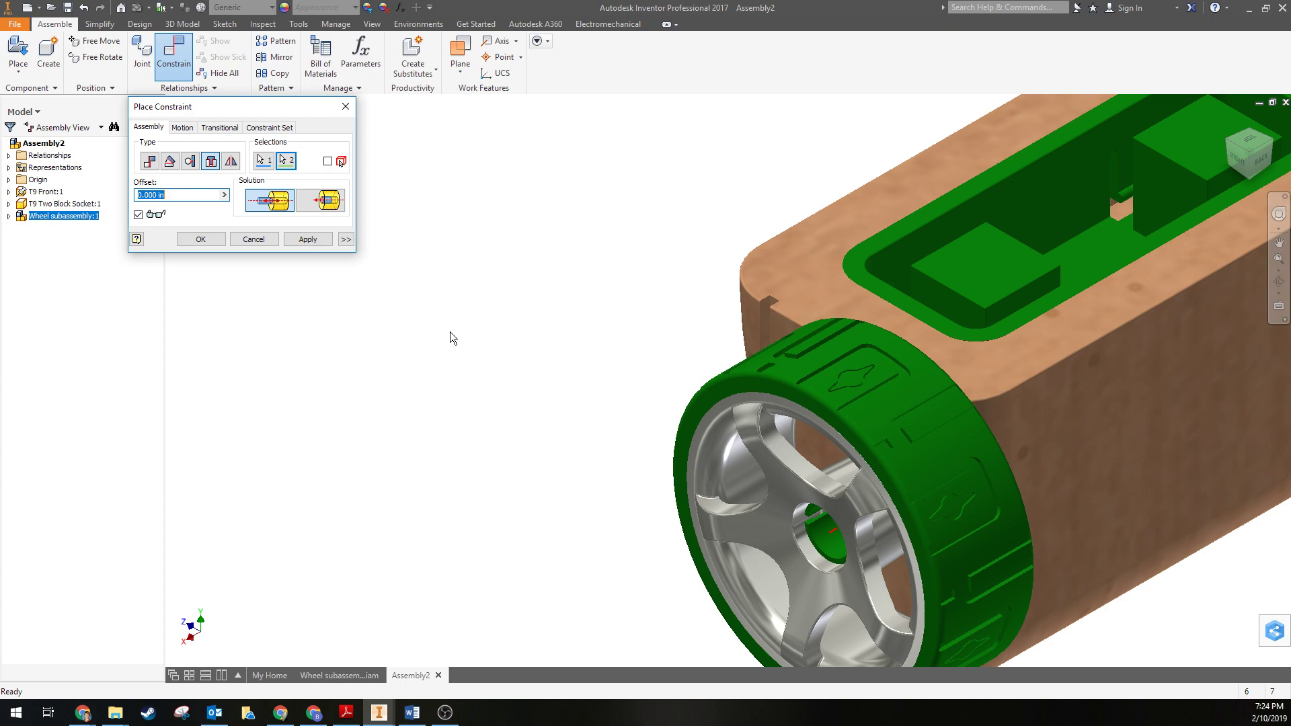
middle_drag(449, 332, 212, 288)
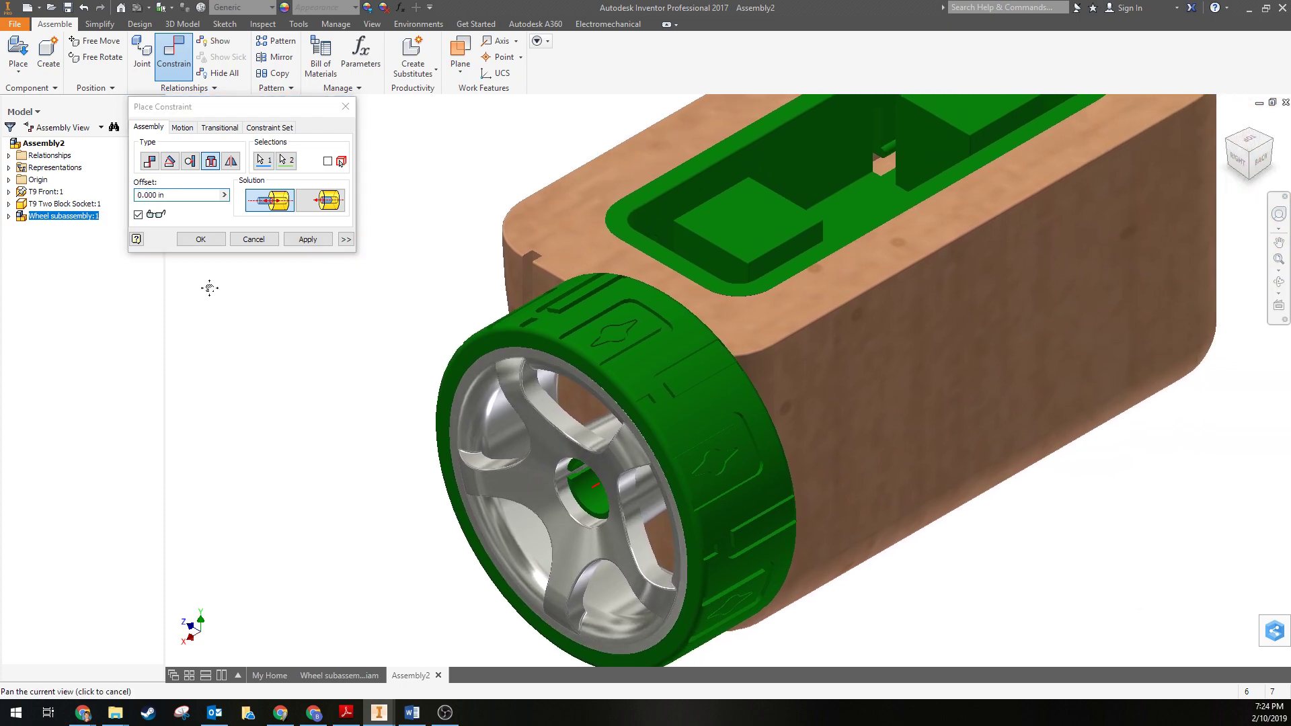
click(314, 201)
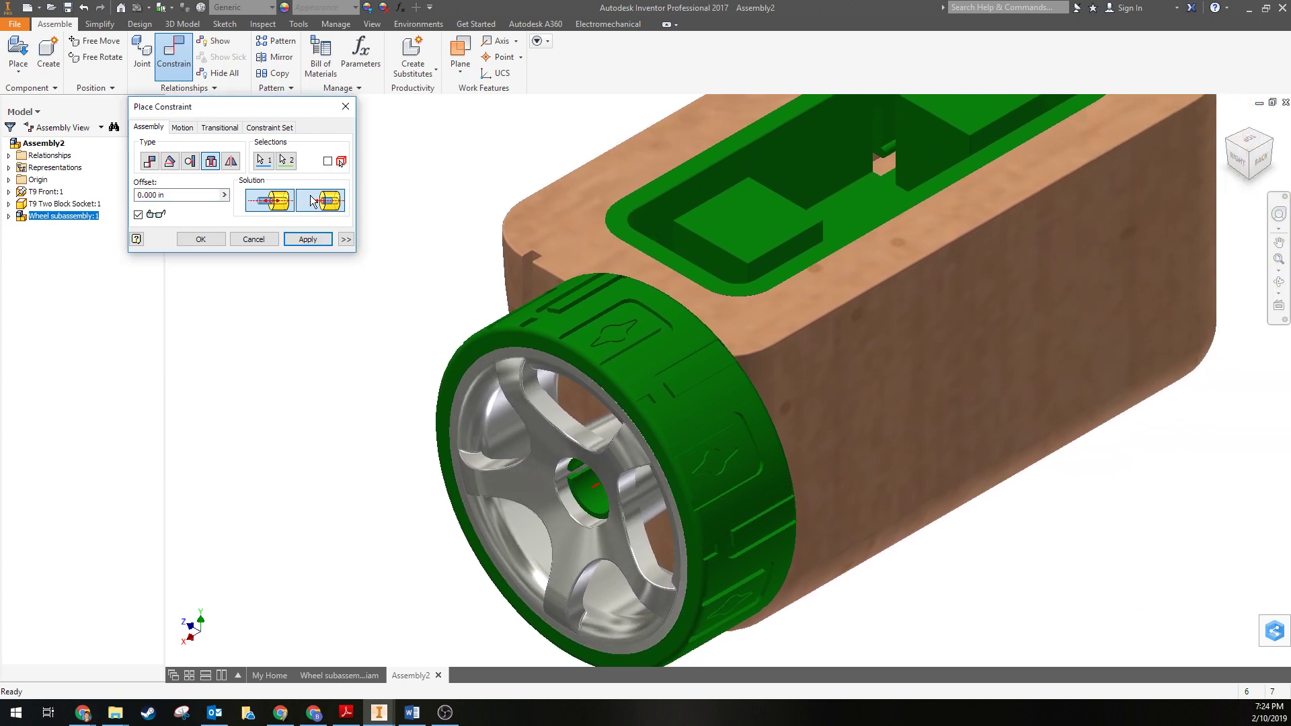
click(263, 201)
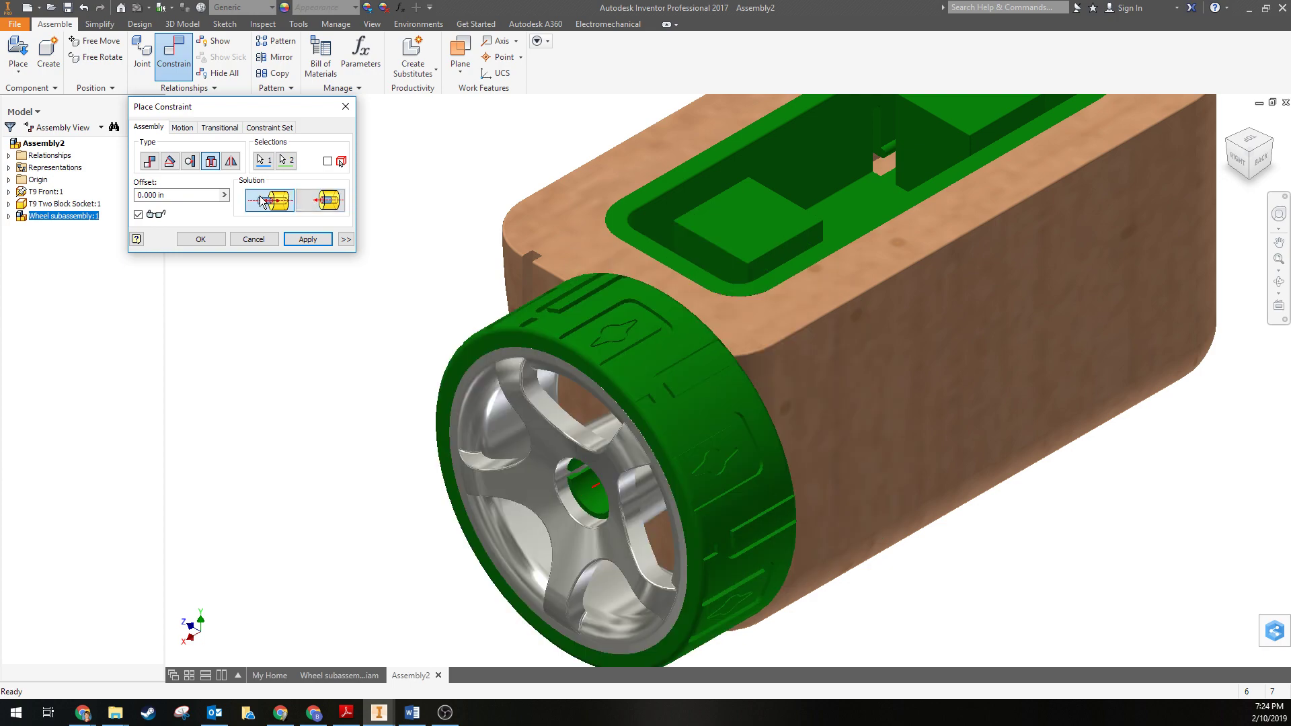
click(305, 243)
scroll(365, 370, up, 3)
middle_drag(363, 371, 391, 447)
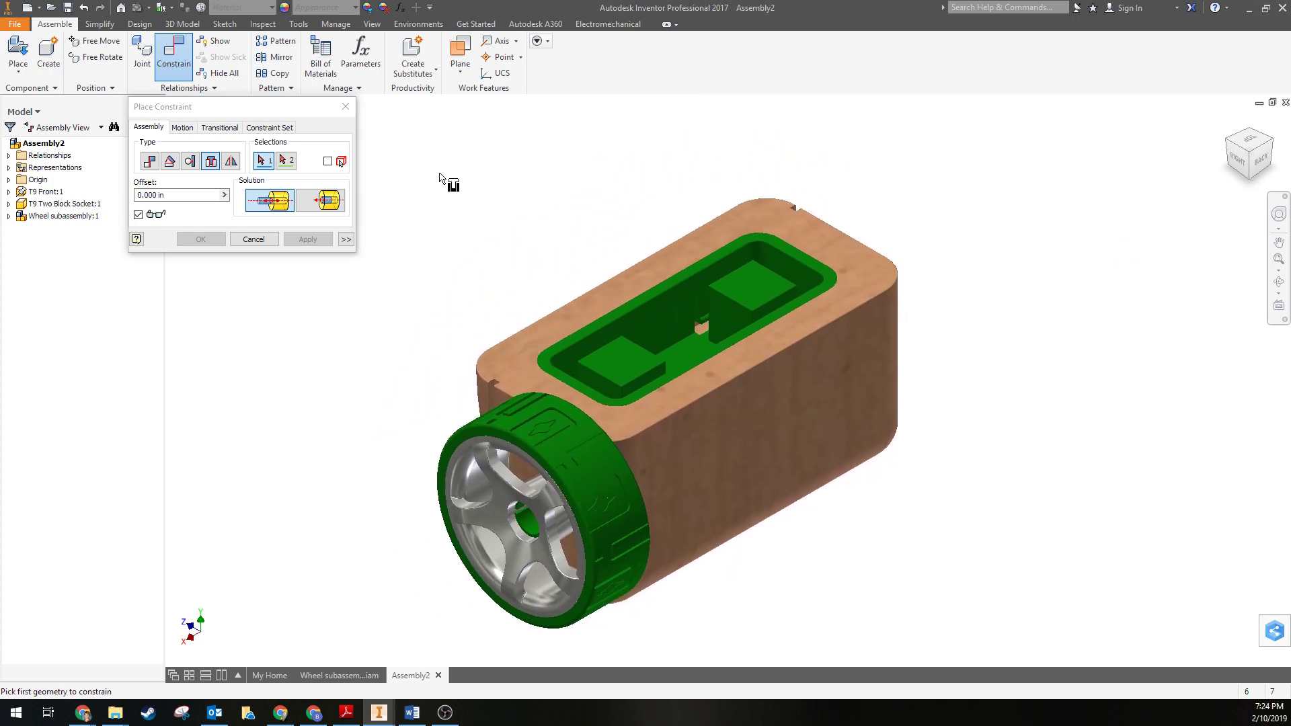
click(253, 240)
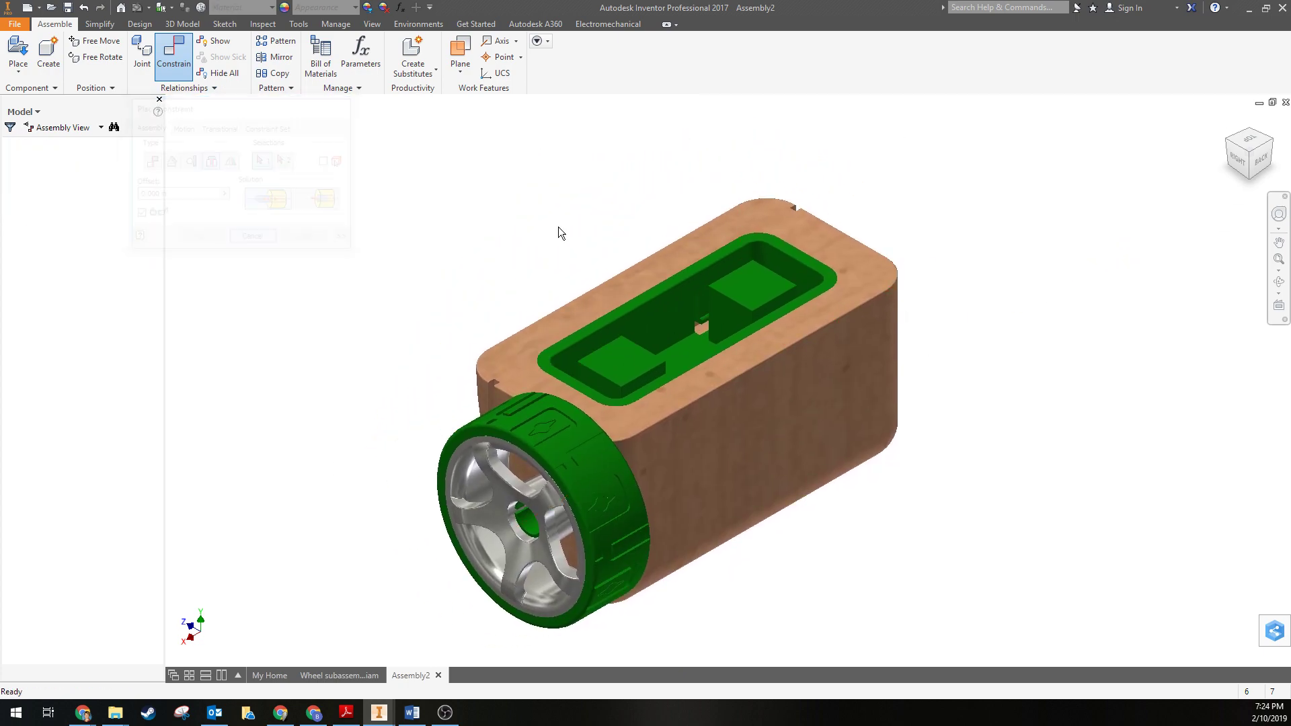
Step: Place a second instance of Wheel subassembly.iam beside the T9 Front block's open axle hole
click(1270, 141)
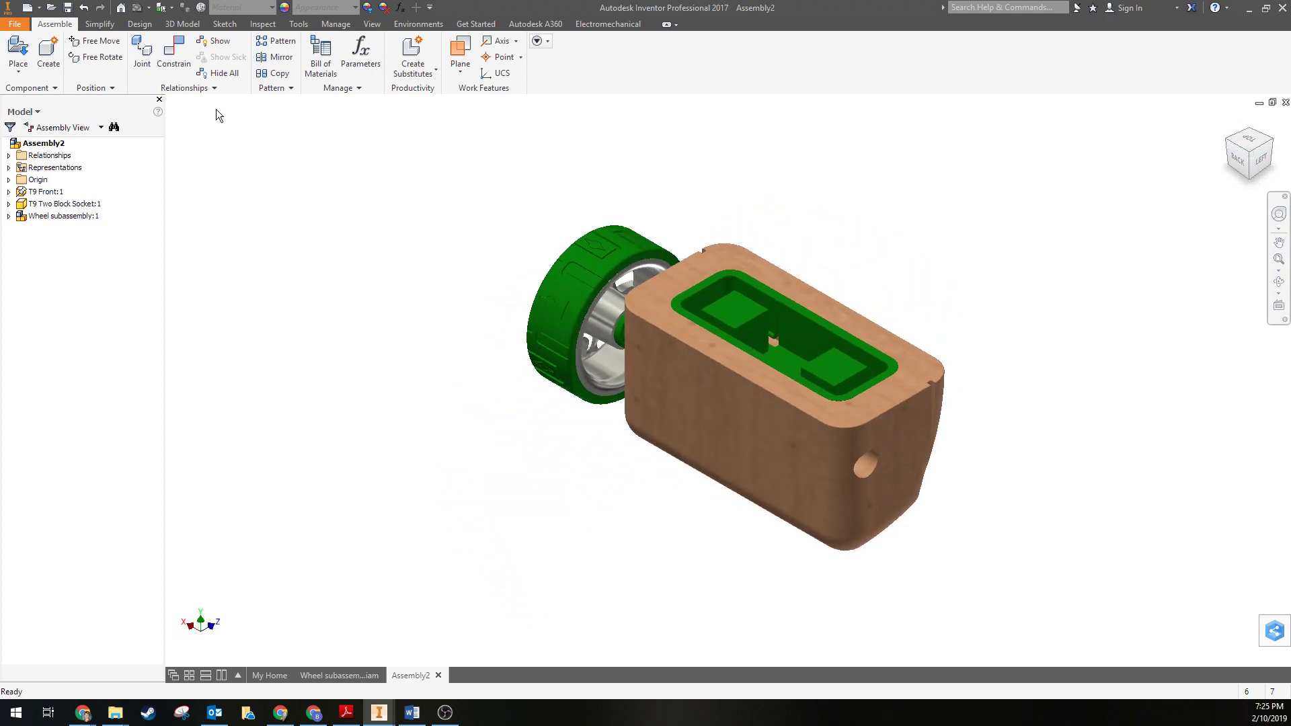
click(25, 47)
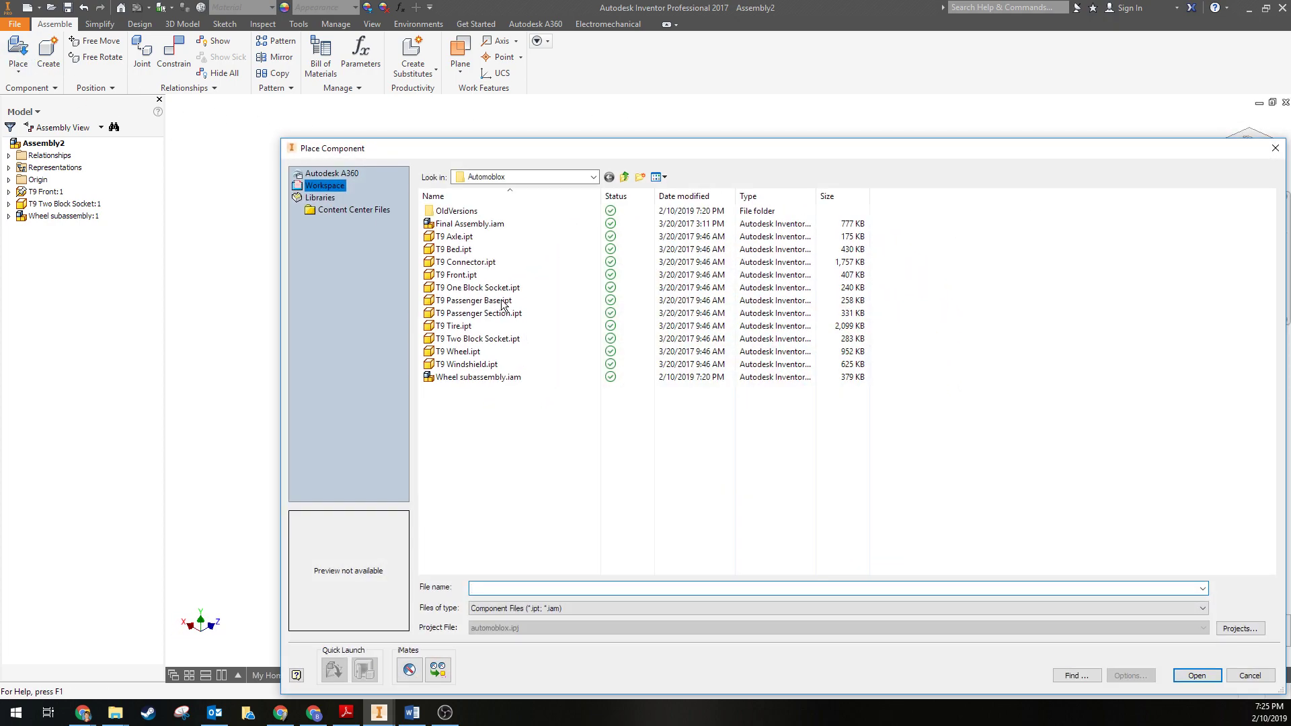
click(473, 377)
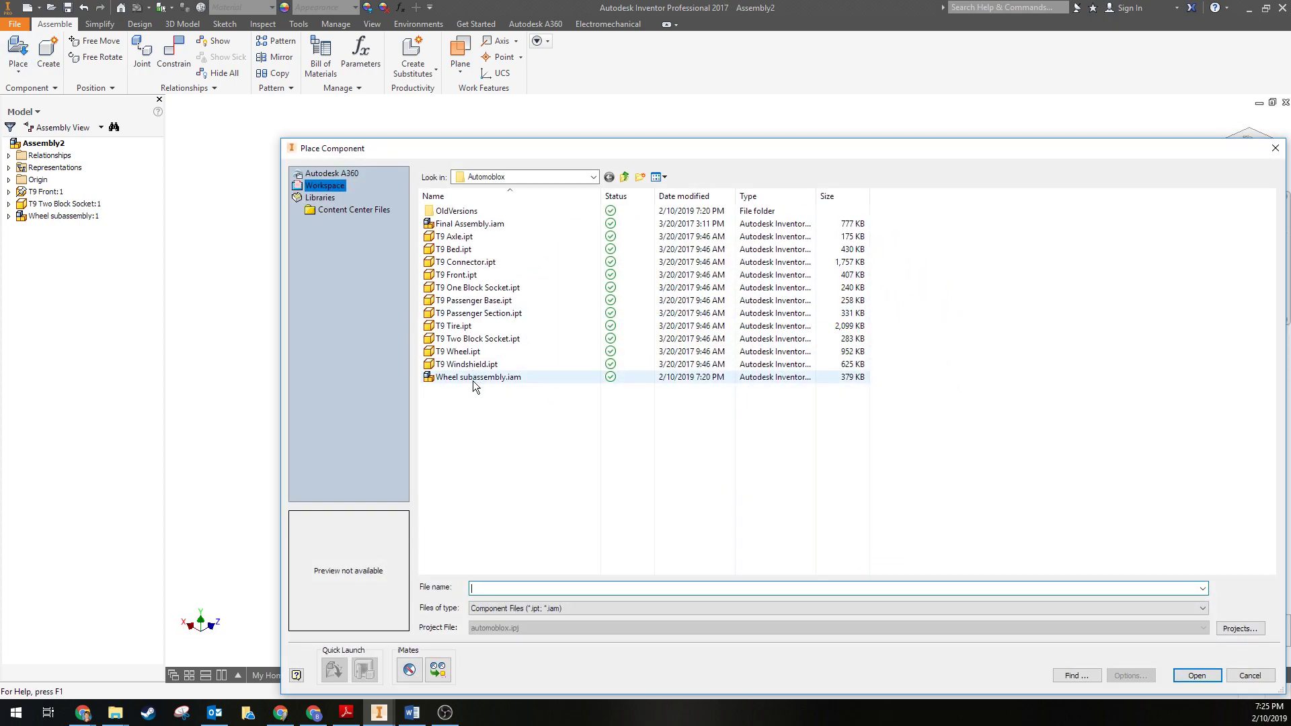
click(1197, 675)
click(1075, 420)
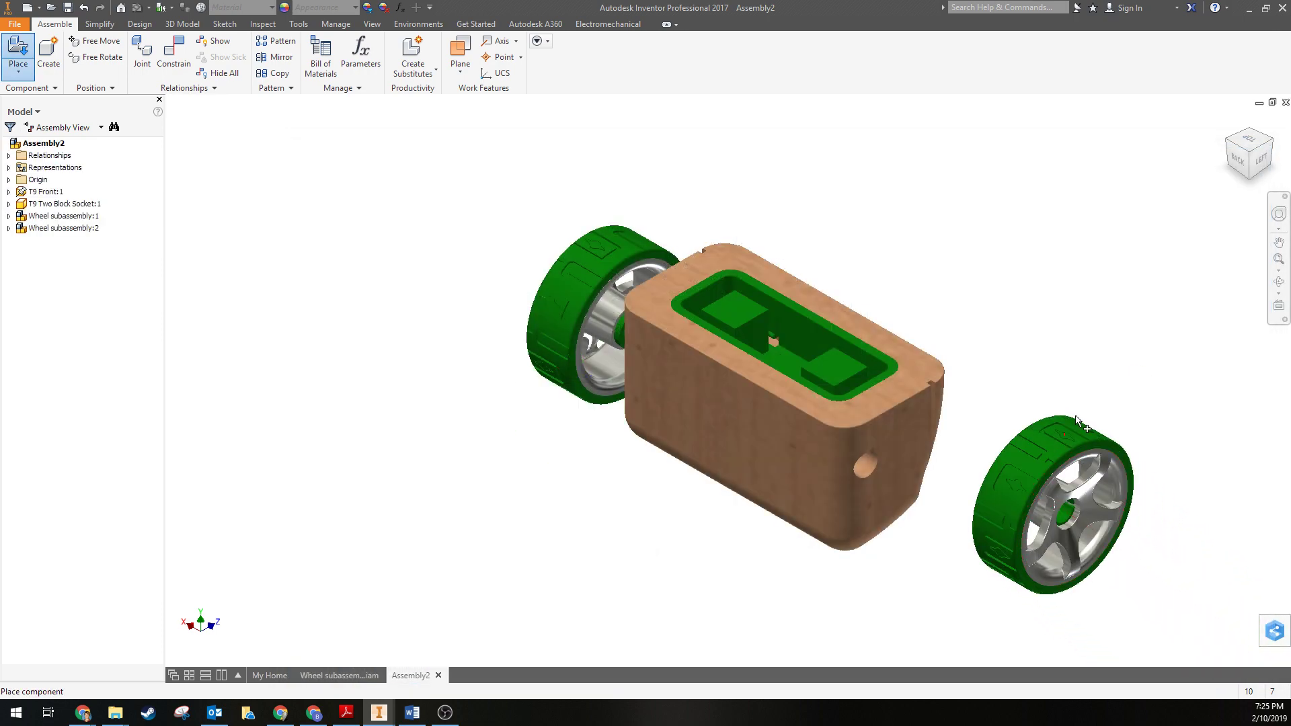
Step: Apply an opposed Insert constraint with 0.000 in offset between the block's open axle hole edge and the second wheel axle's circular shoulder edge
click(174, 54)
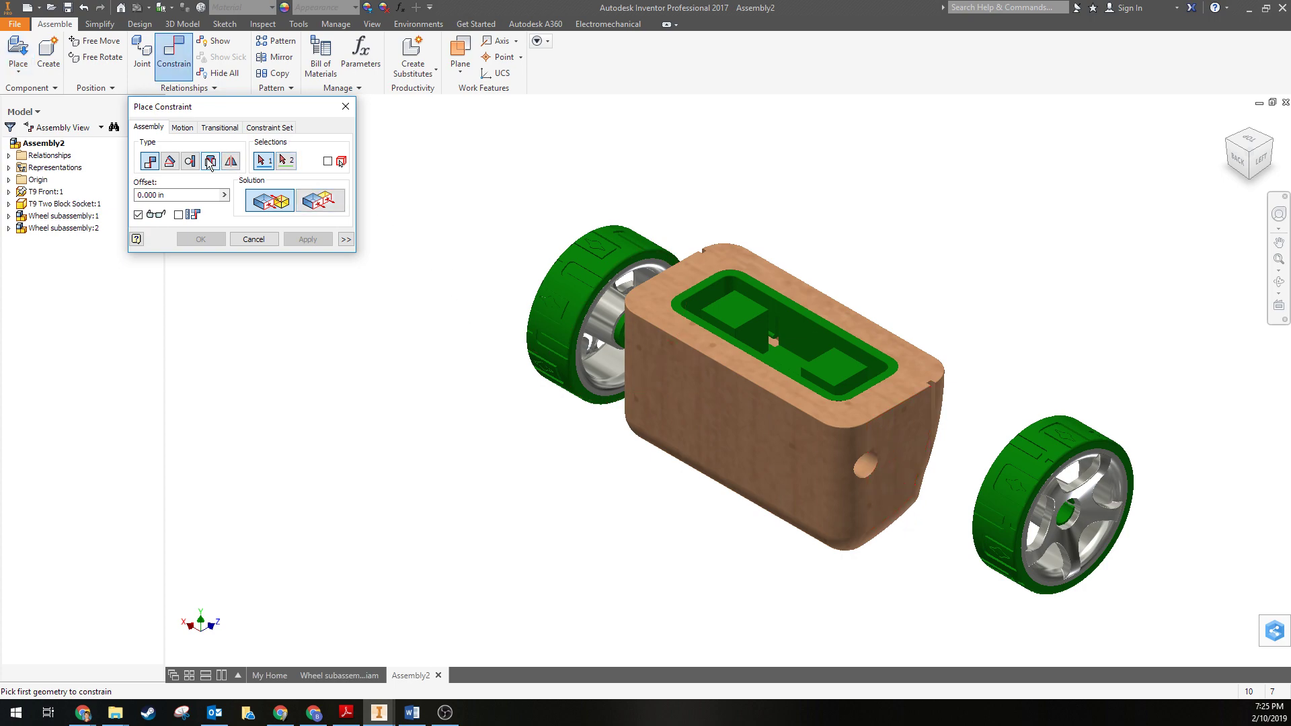
click(209, 161)
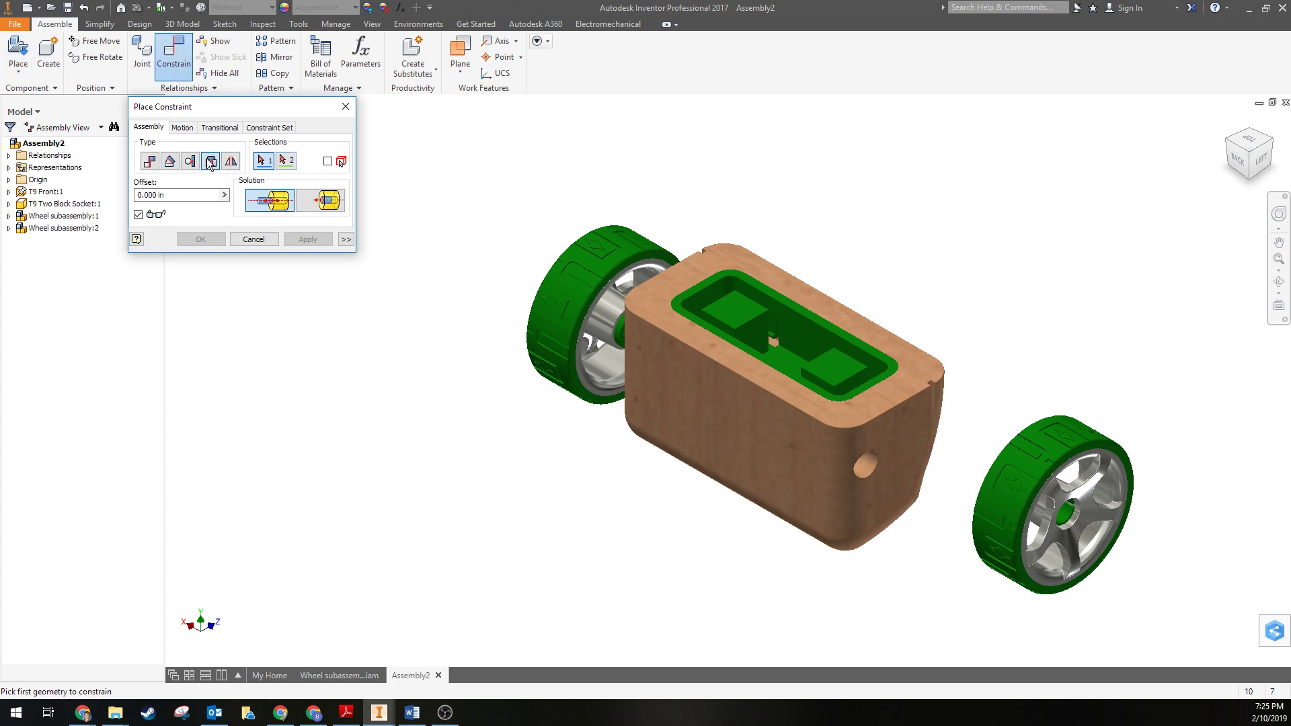
click(877, 464)
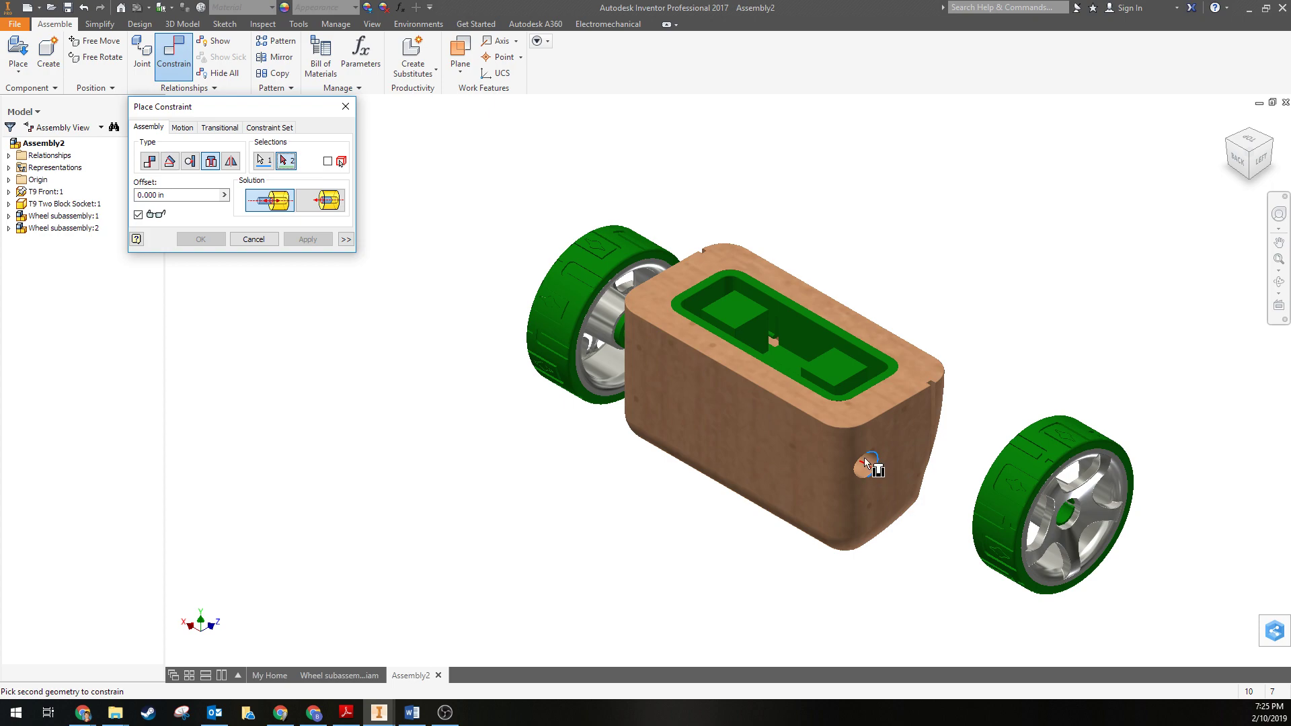
click(1228, 141)
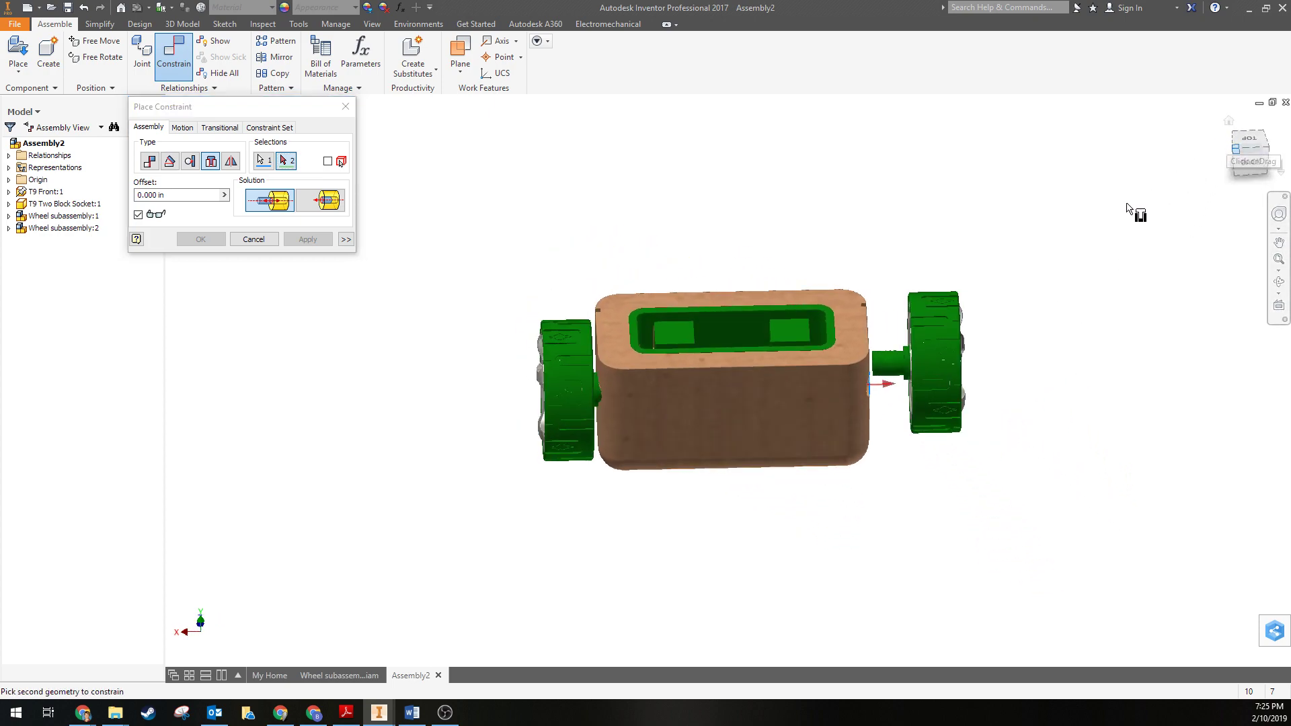
click(1228, 143)
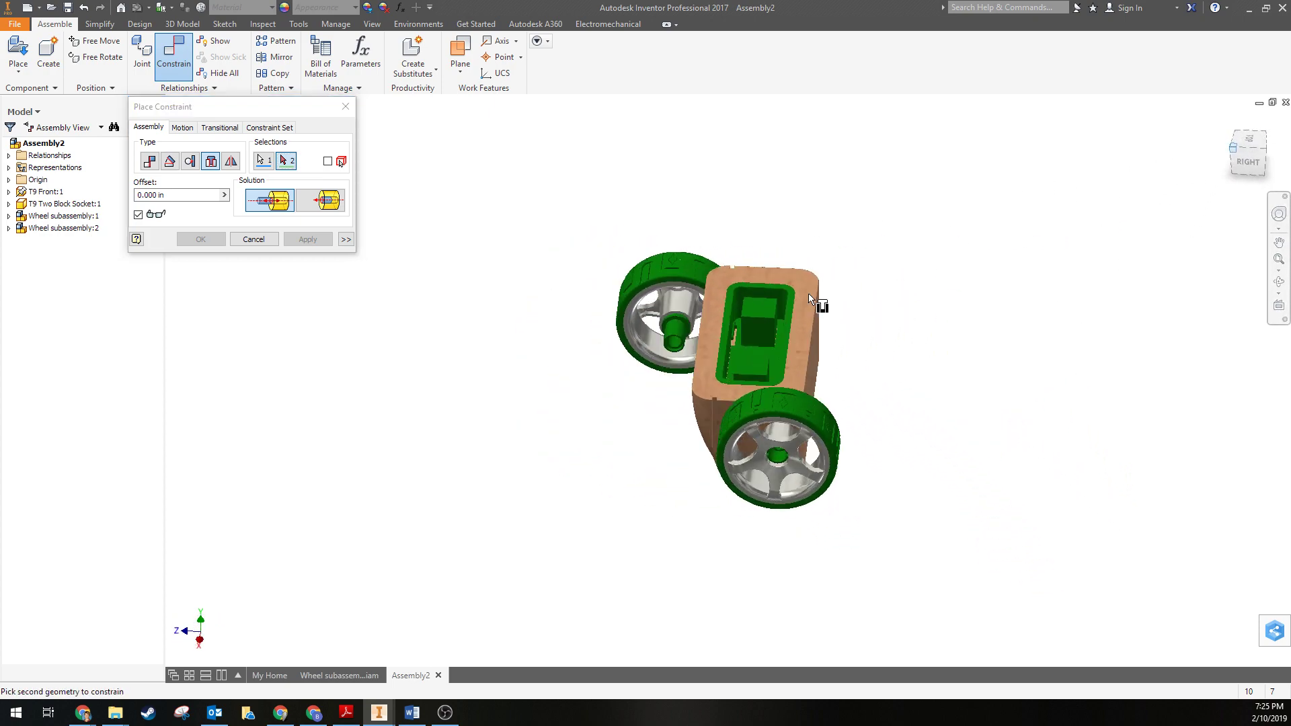
scroll(594, 352, up, 5)
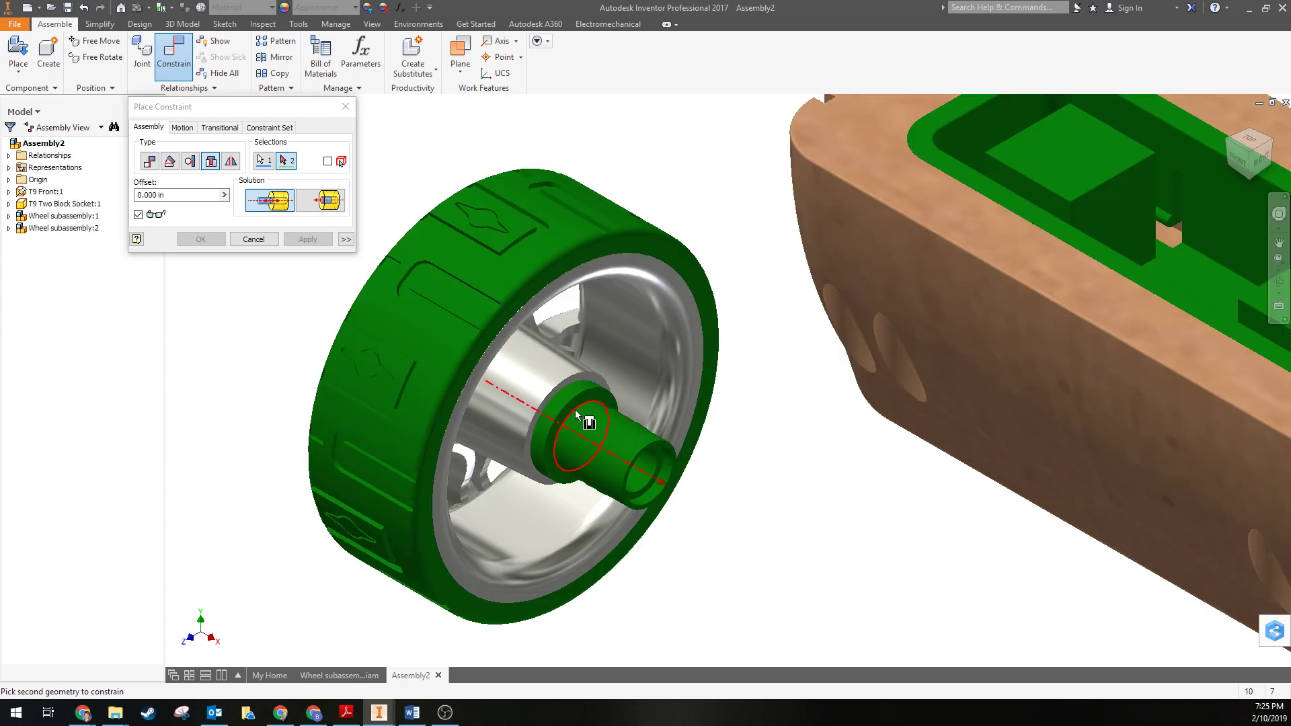
click(576, 410)
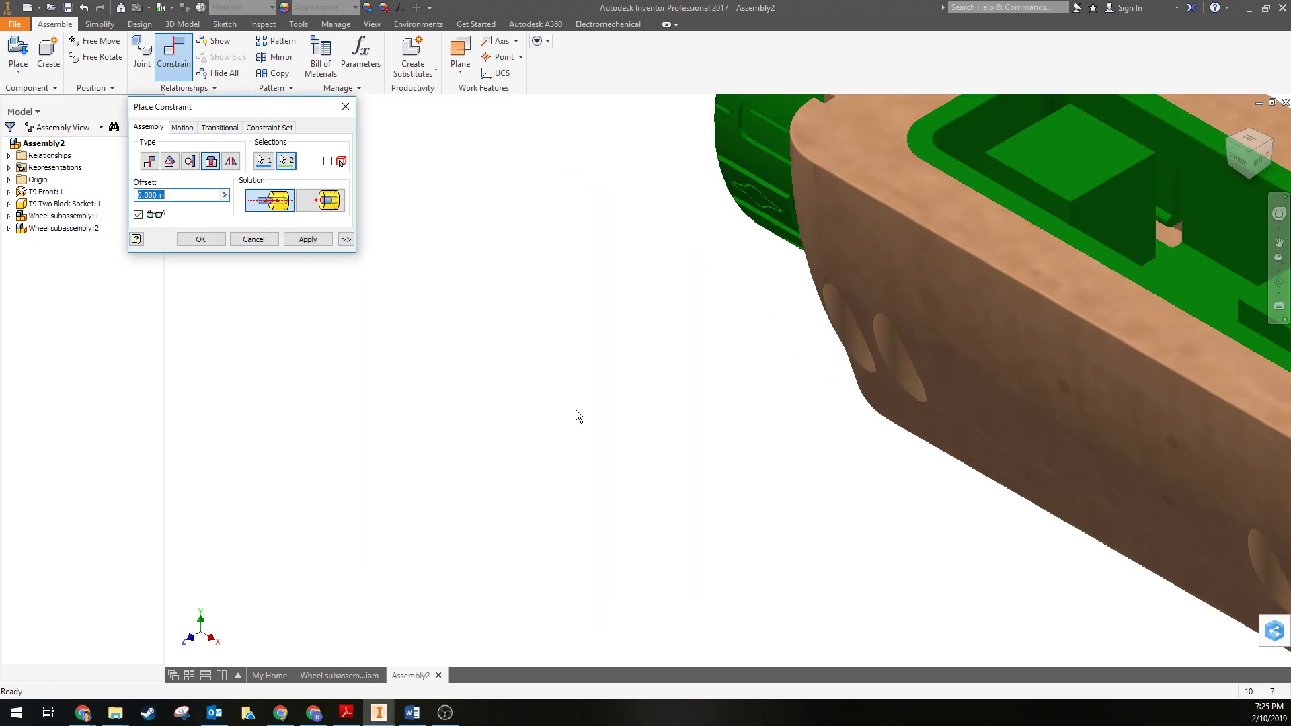
click(326, 237)
click(256, 237)
middle_drag(672, 298, 299, 434)
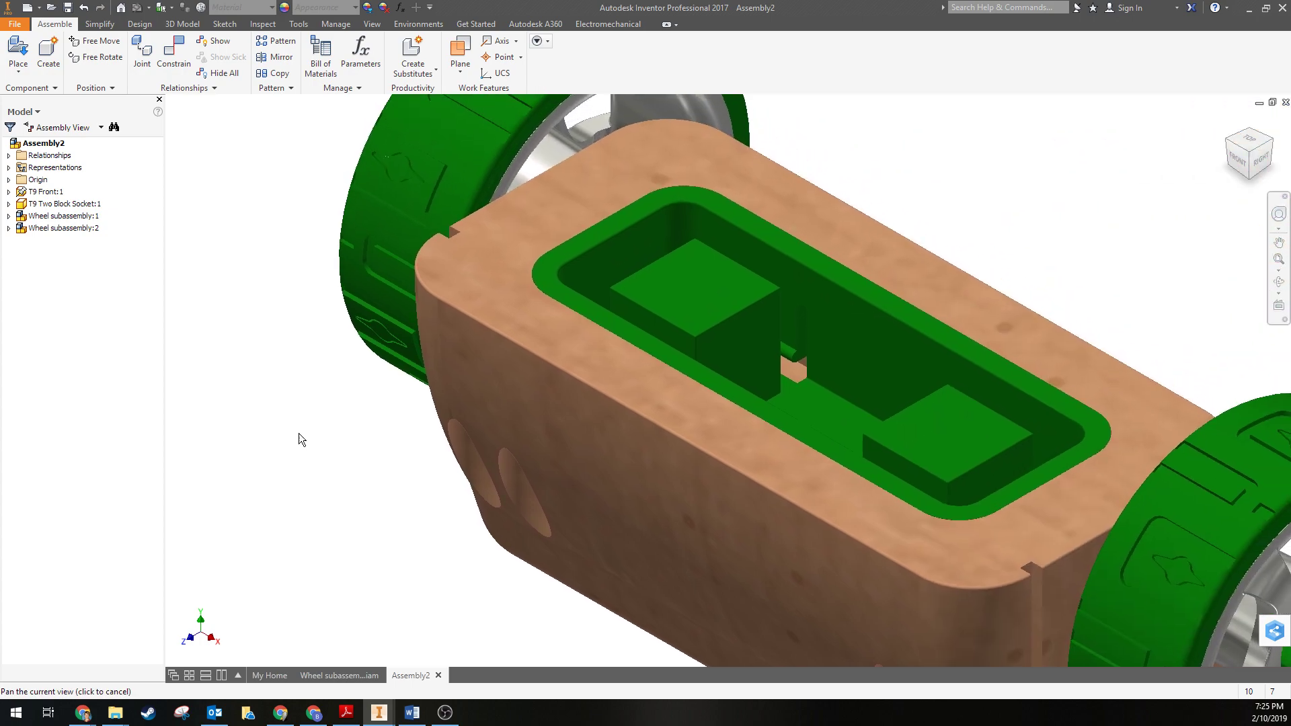
middle_drag(692, 432, 549, 364)
scroll(433, 461, down, 3)
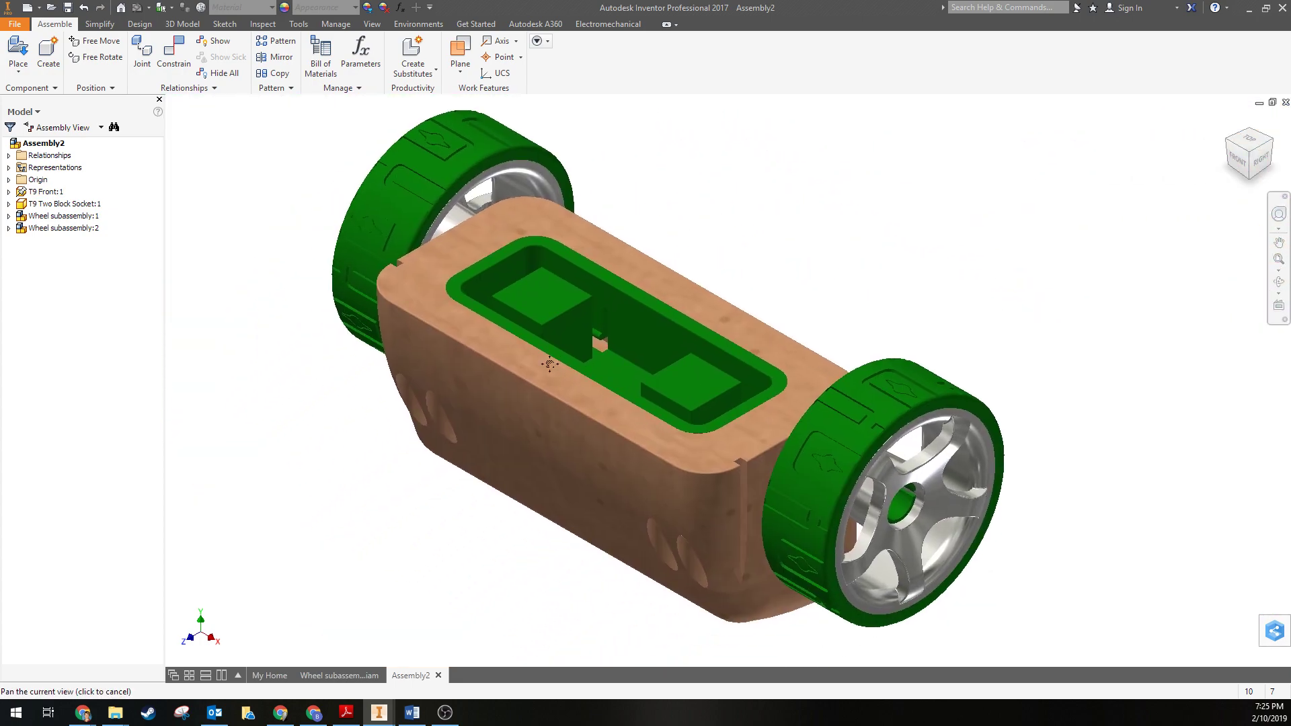
Step: Save the assembly in the Automoblox folder as Front subassembly
click(15, 24)
click(28, 167)
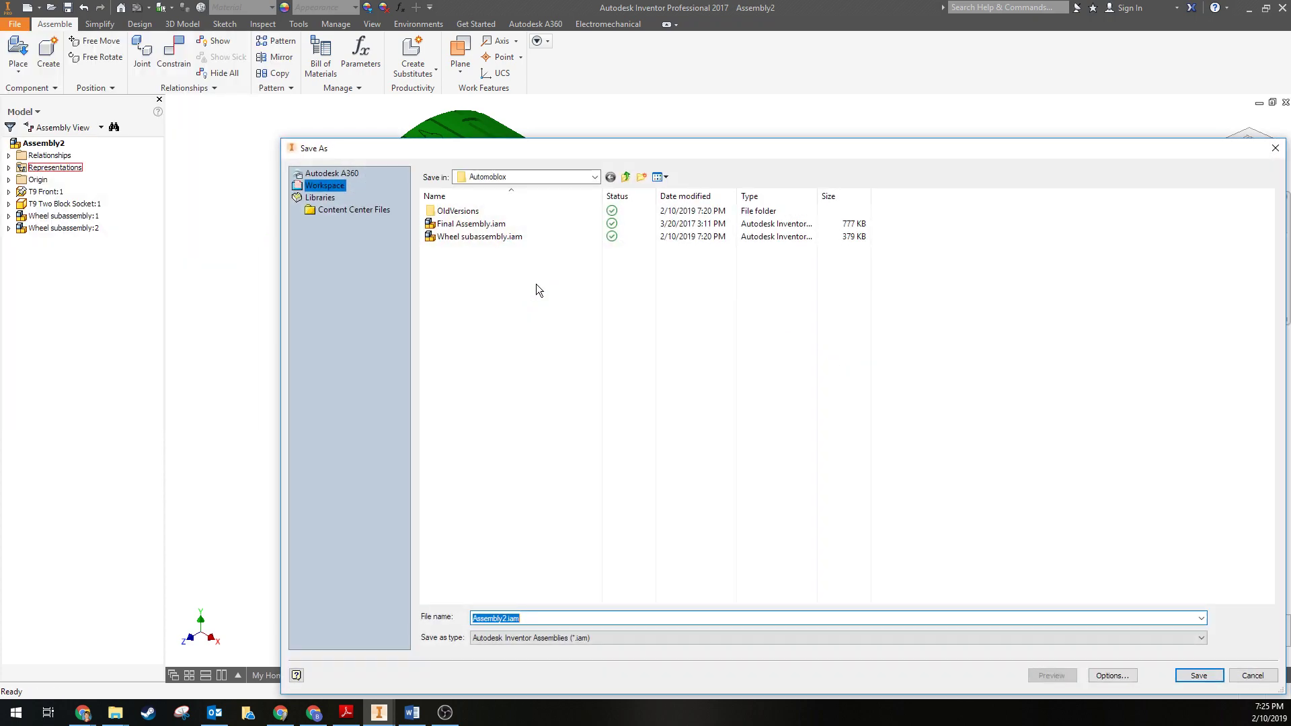
text(Front s)
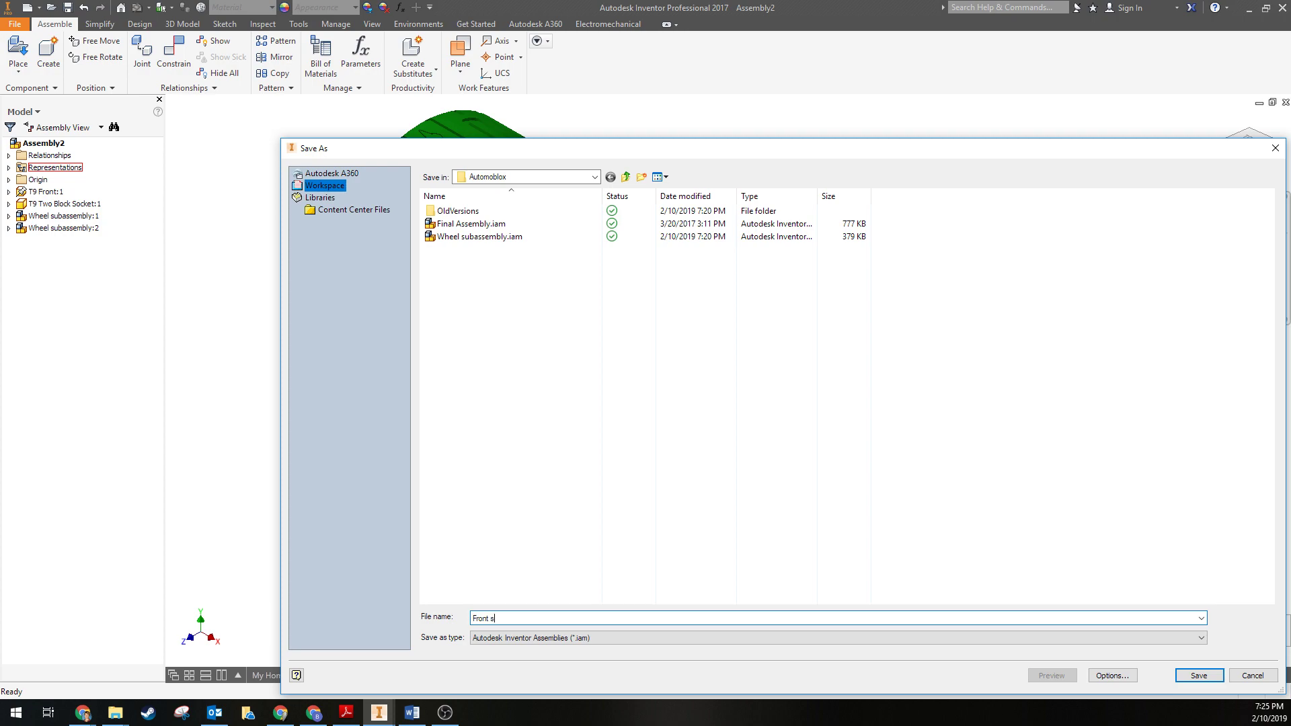
text(ubassembly)
key(Return)
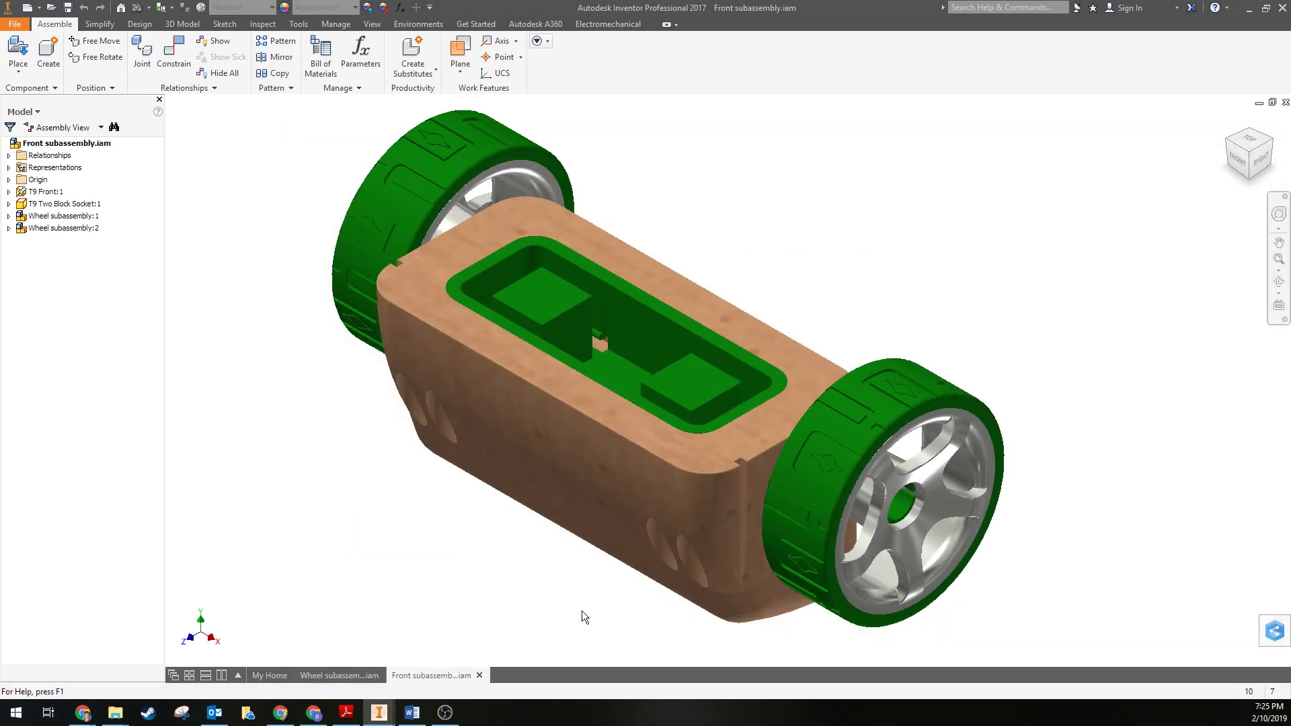